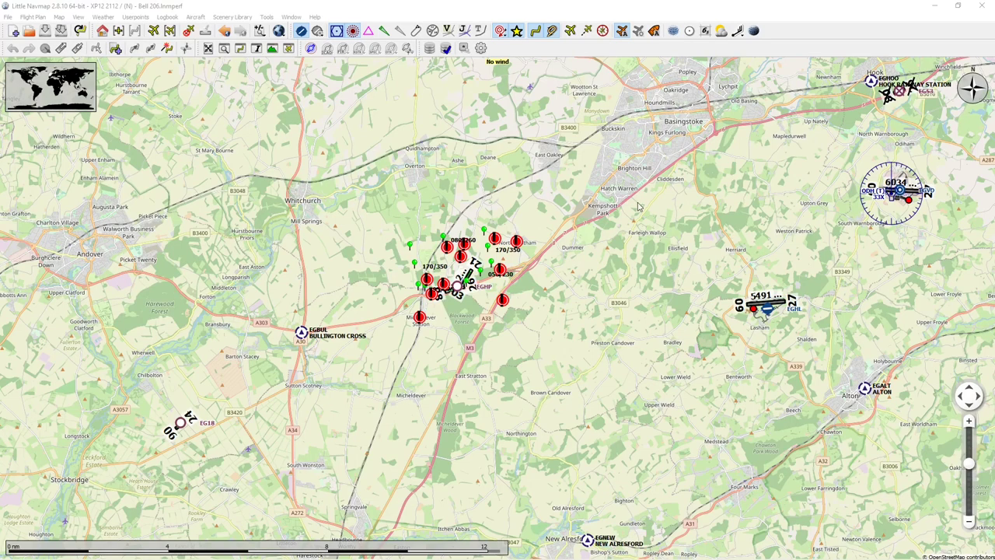
# - Switch the Little Navmap map around Popham to the CARTO Dark Matter theme
pyautogui.moveTo(461, 346); pyautogui.dragTo(470, 326)
pyautogui.scroll(-1, 469, 327)
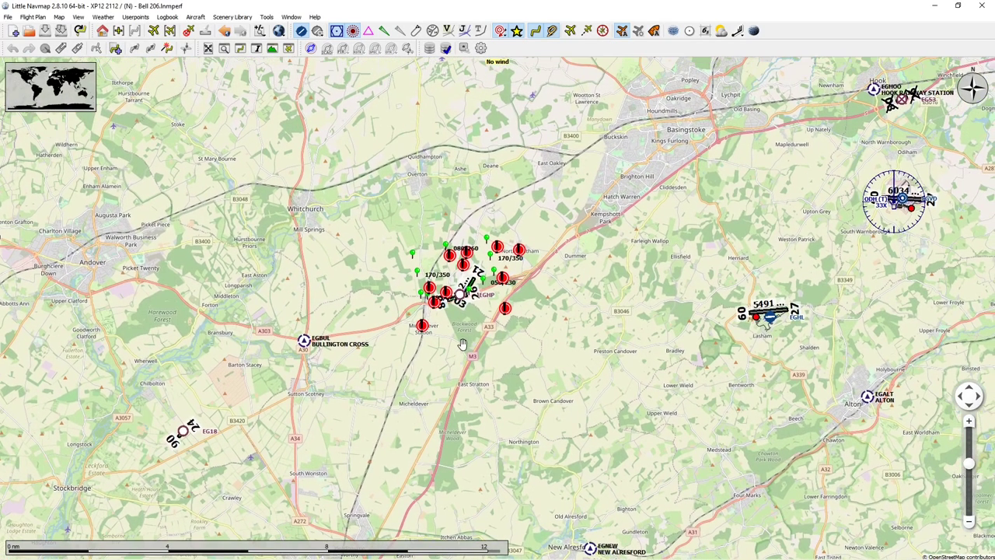
pyautogui.scroll(-1, 468, 308)
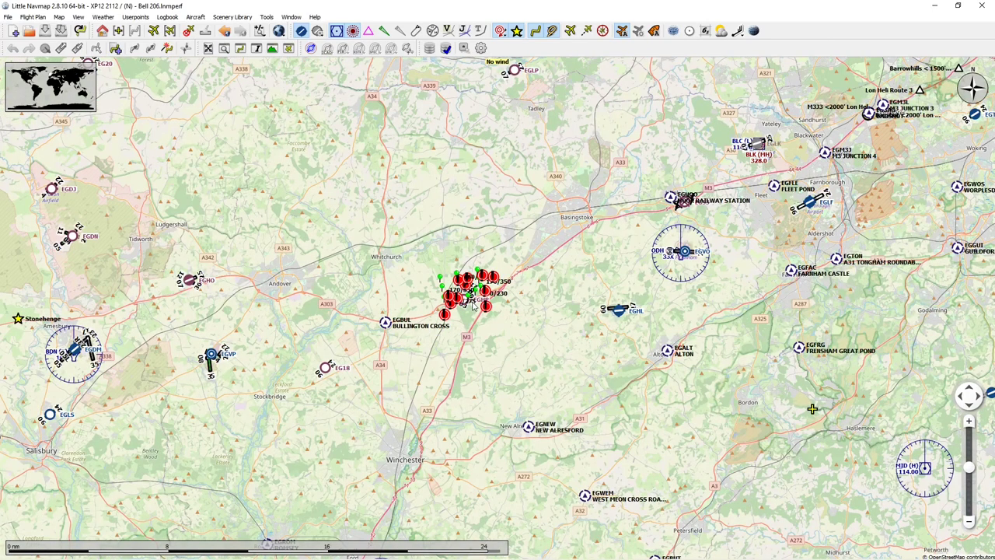
pyautogui.click(59, 17)
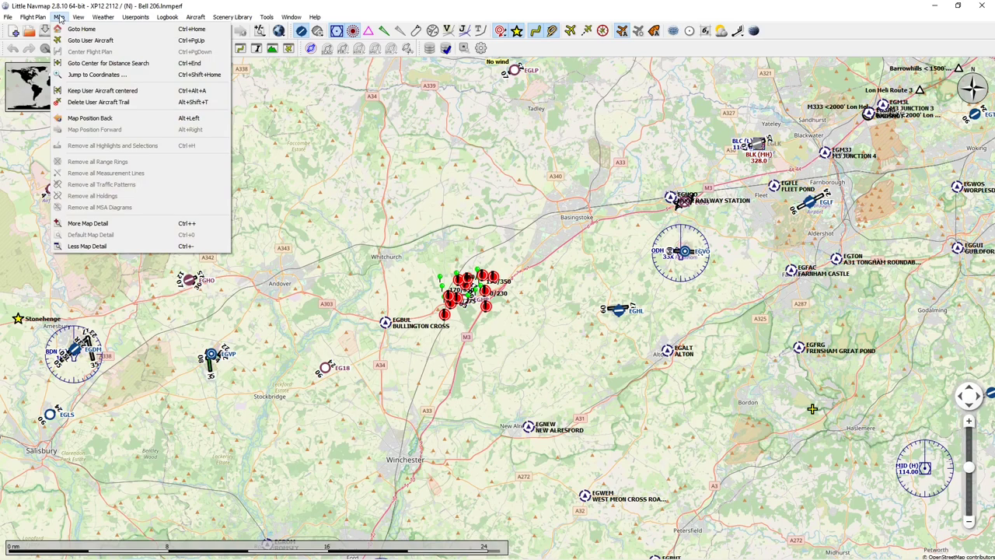
pyautogui.moveTo(136, 403)
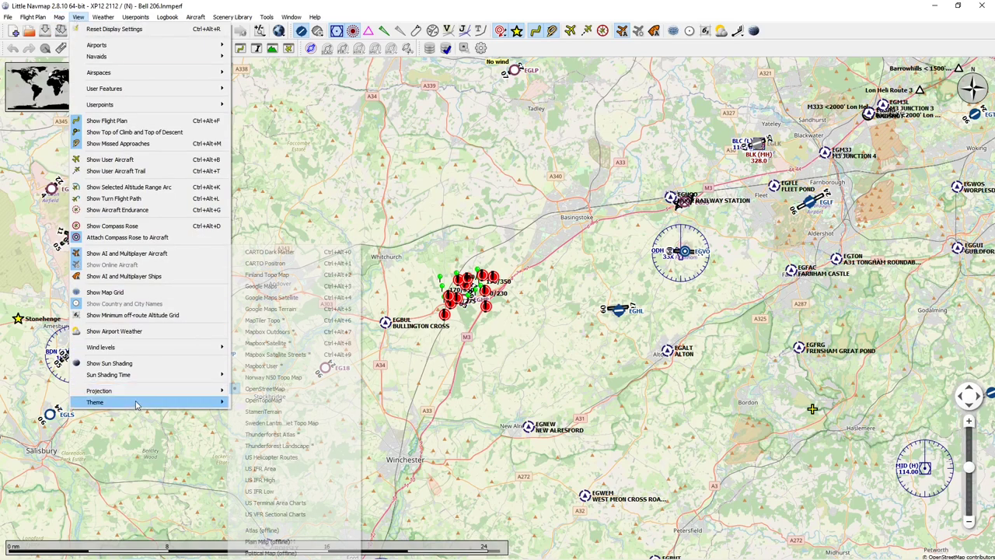
pyautogui.click(278, 258)
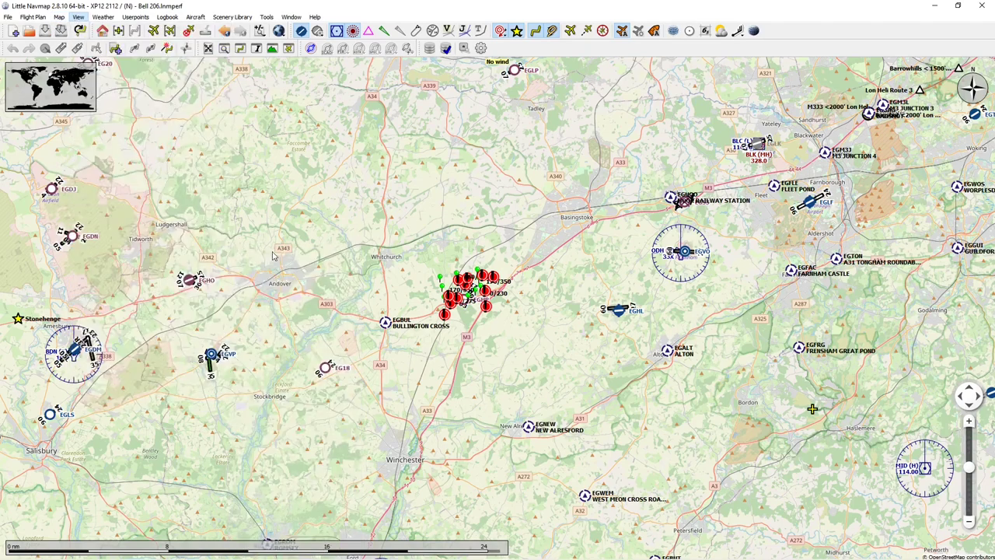
# - Show latitude/longitude grid lines and zoom out over southern England
pyautogui.click(673, 31)
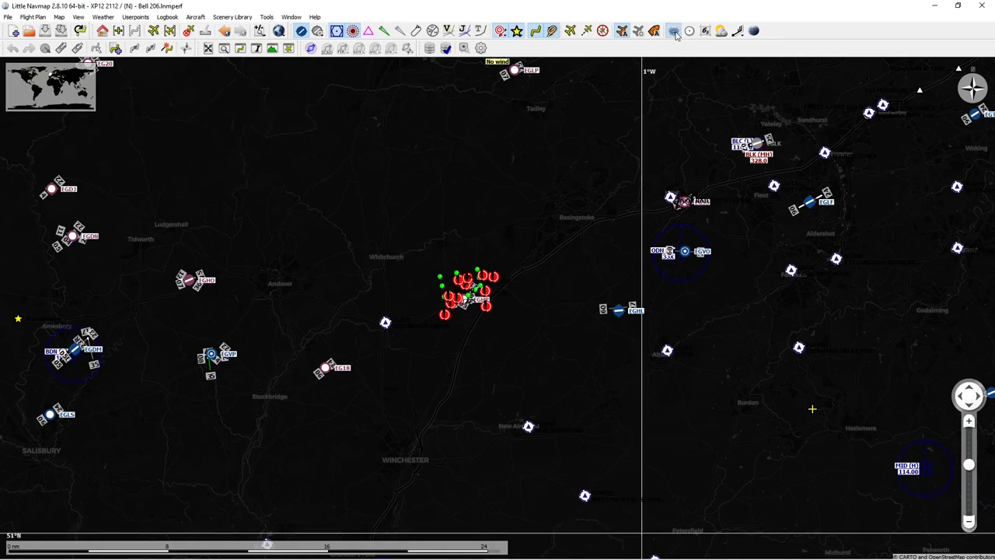
pyautogui.scroll(-2, 501, 303)
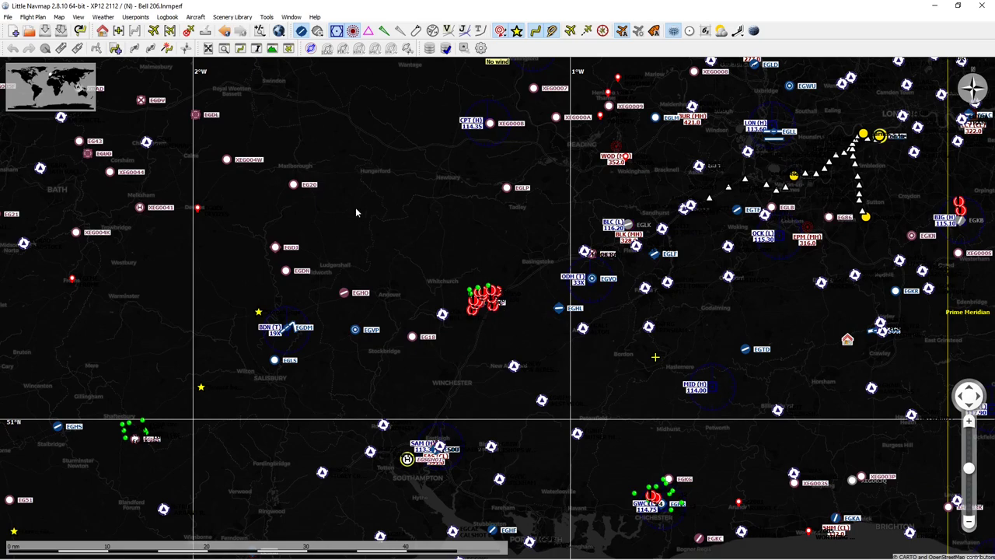
pyautogui.scroll(-2, 377, 211)
pyautogui.moveTo(395, 128); pyautogui.dragTo(410, 250)
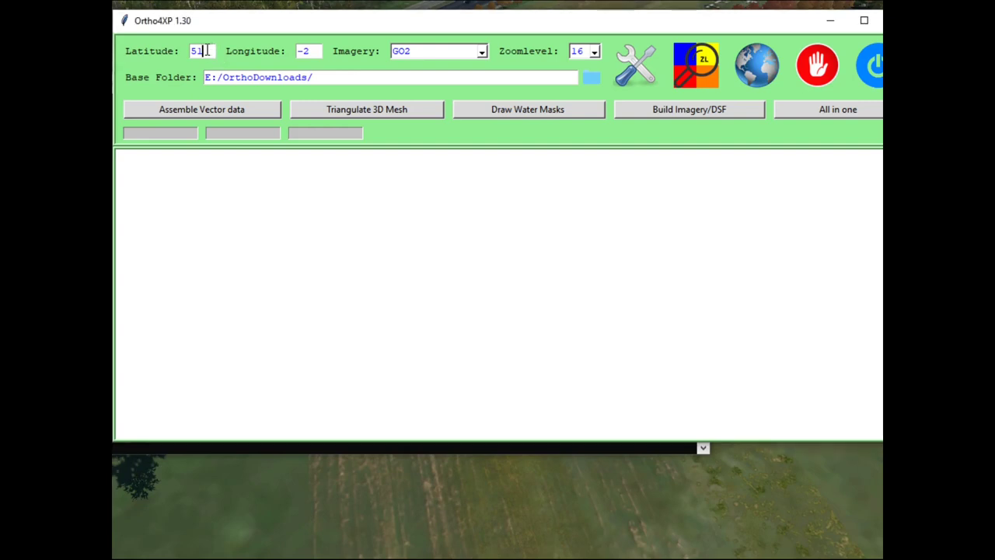
# - Set the Ortho4XP tile to latitude 51 and longitude -2
pyautogui.moveTo(205, 52); pyautogui.dragTo(191, 51)
pyautogui.click(214, 51)
pyautogui.moveTo(213, 53); pyautogui.dragTo(193, 56)
pyautogui.write('51')
pyautogui.press('Tab')
pyautogui.write('-2')
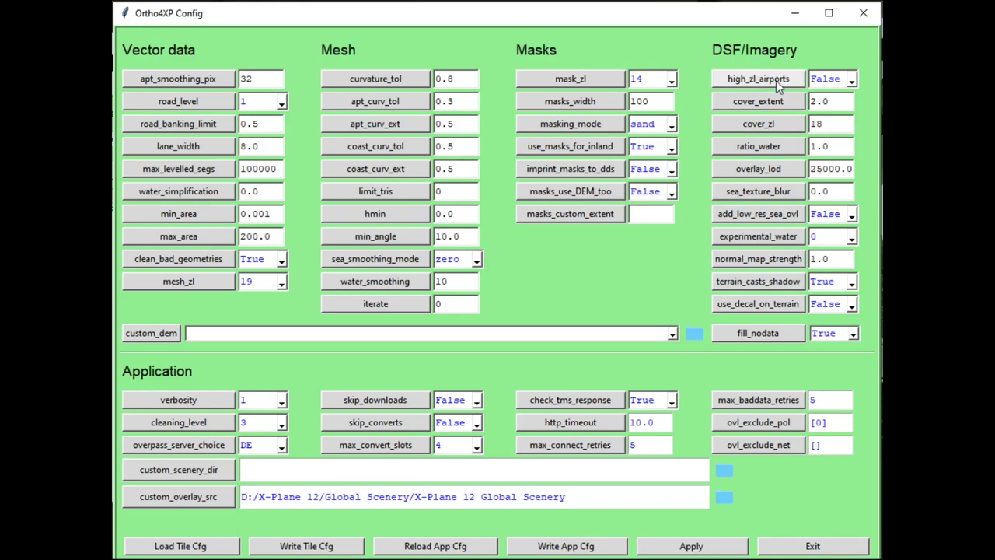
# - Set high_zl_airports to True and change cover_zl from 18 to 17
pyautogui.click(851, 80)
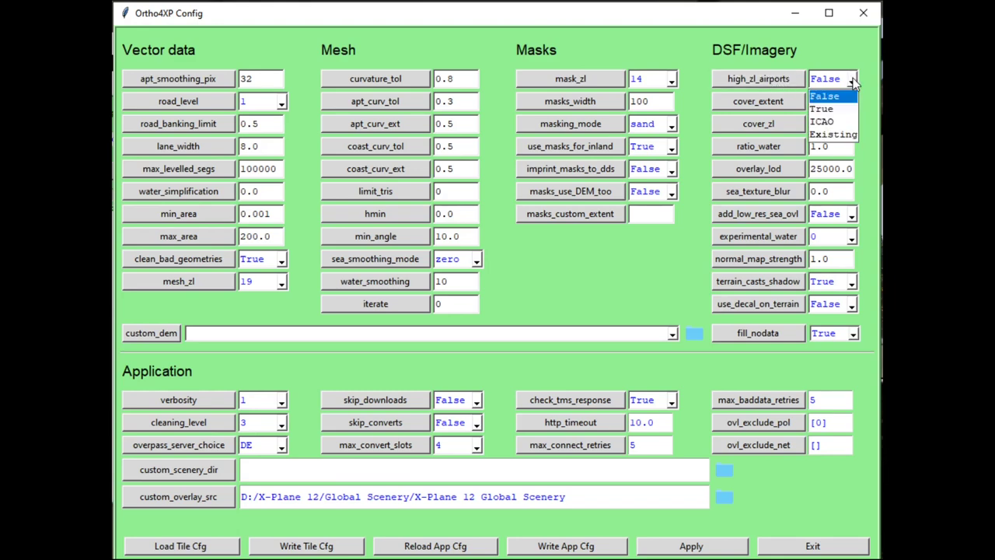
pyautogui.click(824, 109)
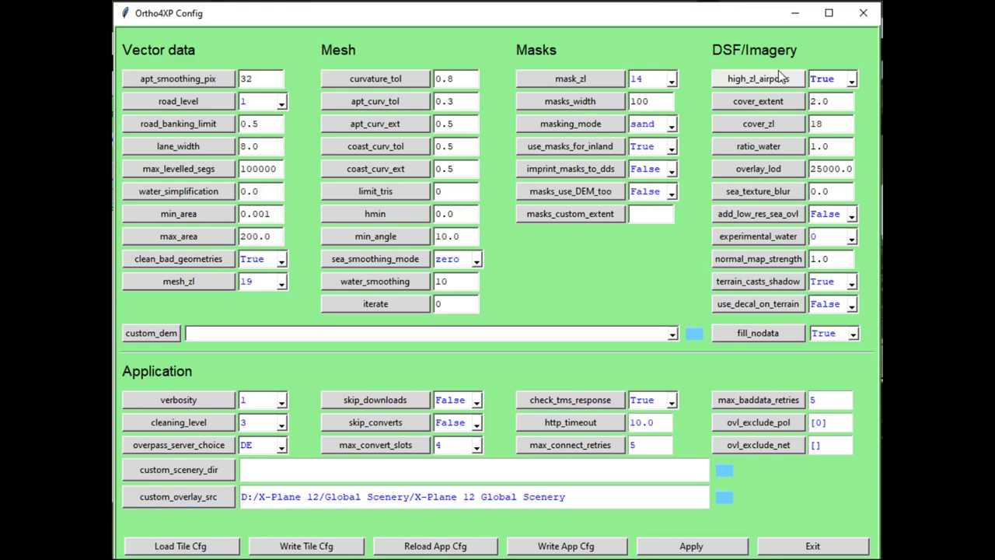
pyautogui.moveTo(833, 124); pyautogui.dragTo(811, 123)
pyautogui.write('1')
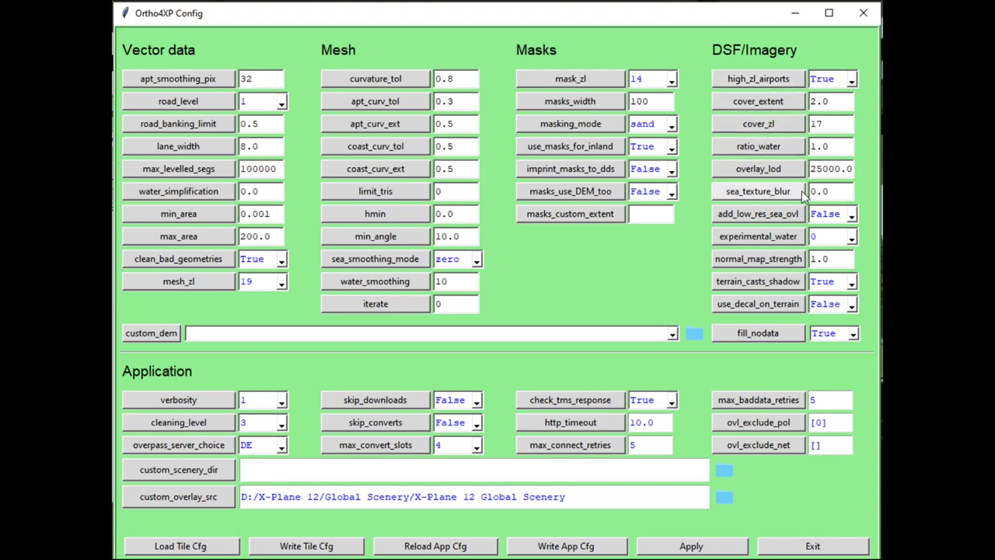
pyautogui.press('Tab')
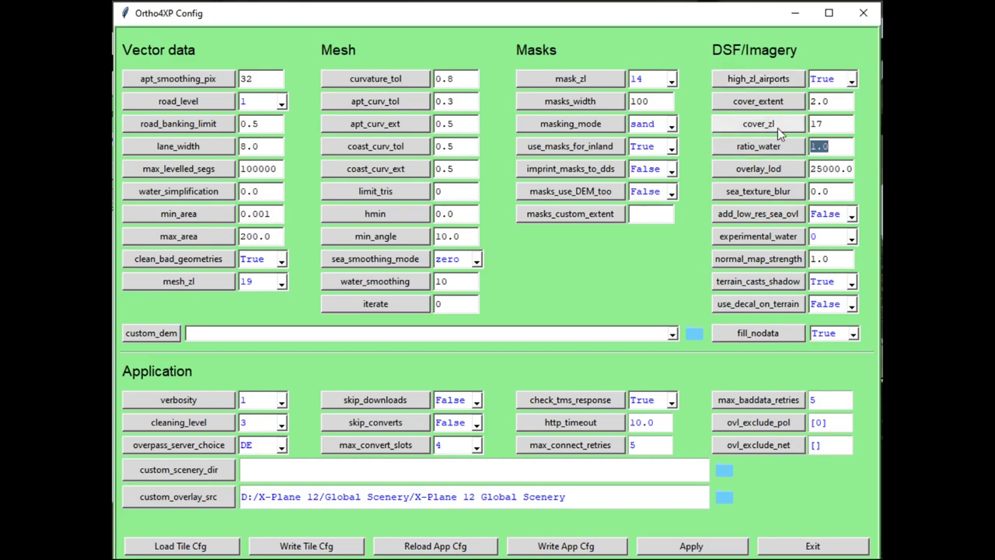
pyautogui.doubleClick(828, 123)
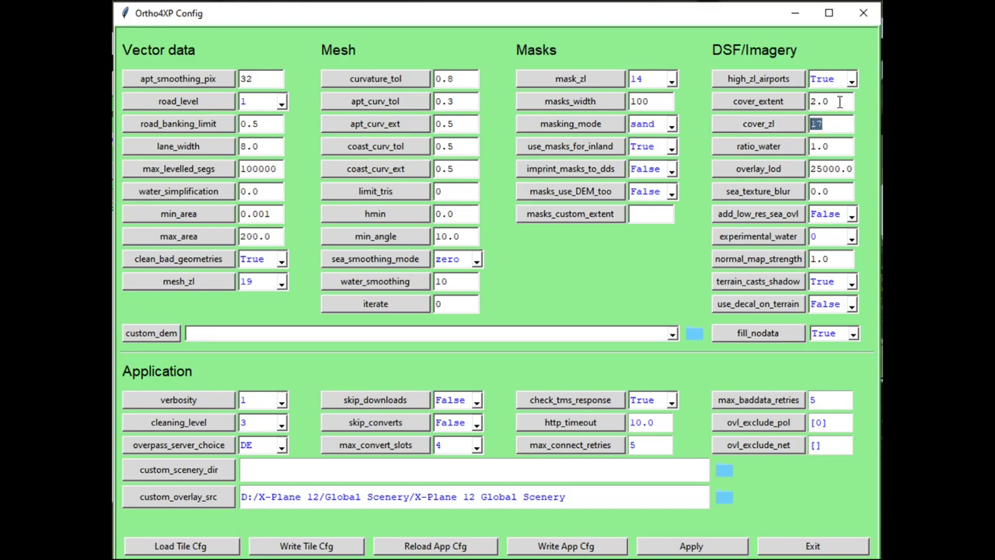
pyautogui.doubleClick(830, 102)
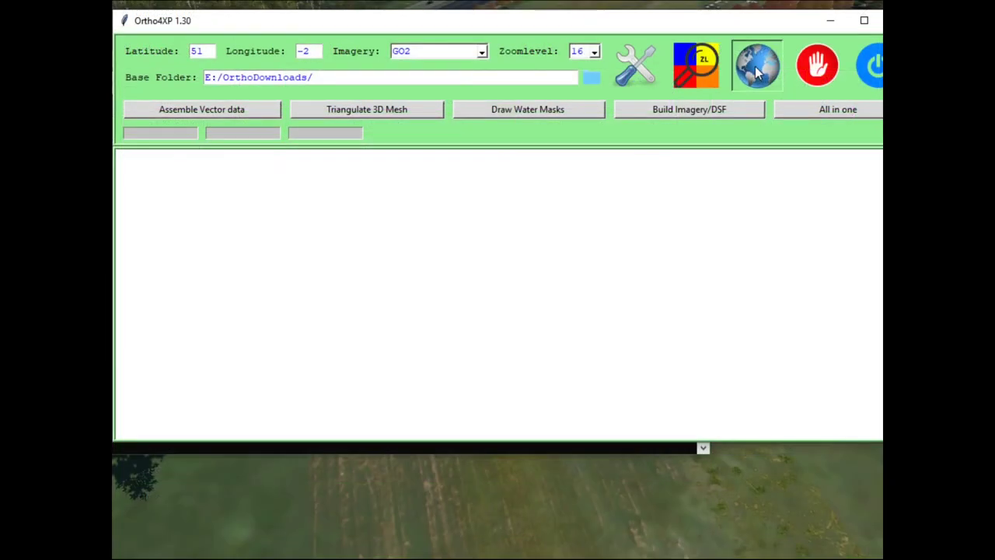
# - Tick vector data, mesh, water masks, imagery/DSF and overlays, select tile +51-002, and batch build
pyautogui.click(755, 66)
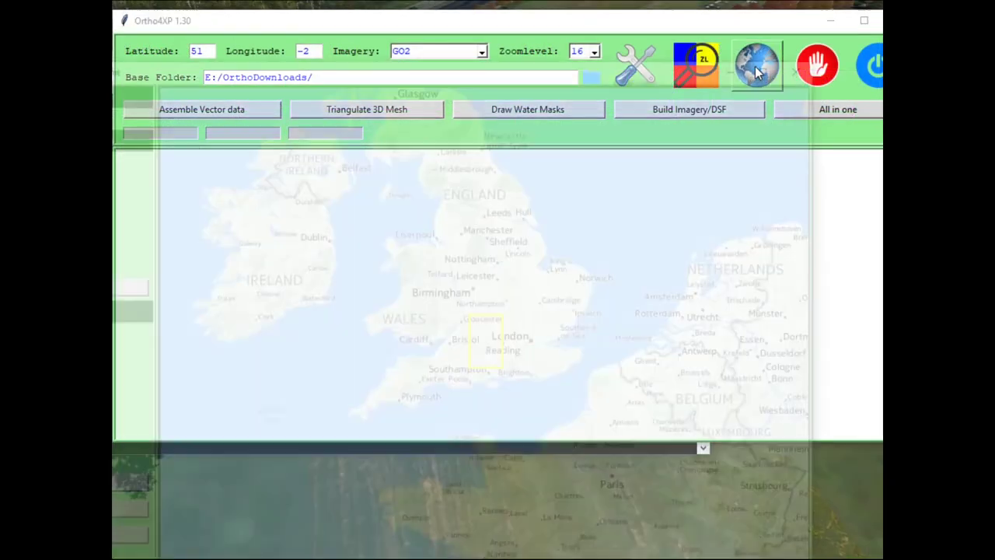
pyautogui.moveTo(464, 62); pyautogui.dragTo(634, 23)
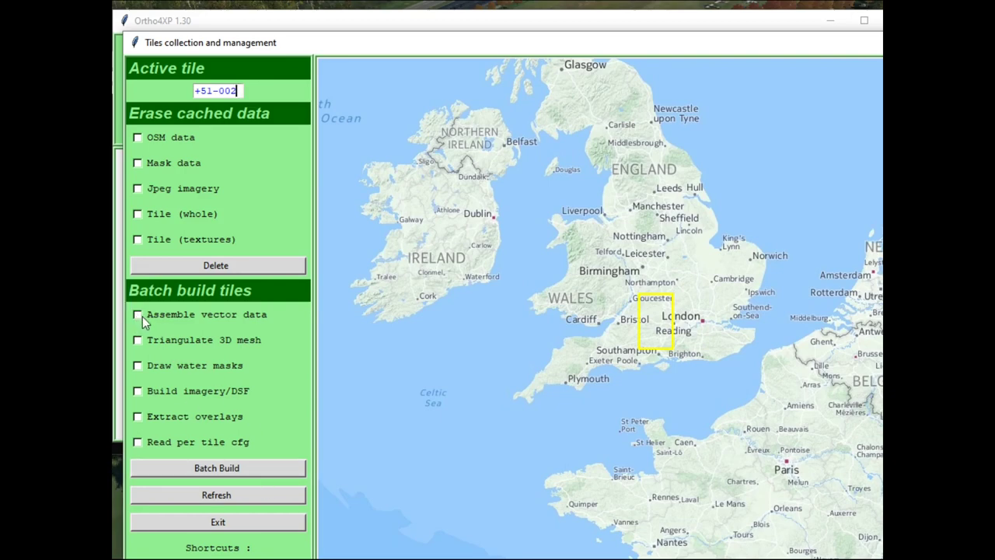
pyautogui.click(138, 316)
pyautogui.click(136, 340)
pyautogui.click(137, 365)
pyautogui.click(137, 390)
pyautogui.click(137, 417)
pyautogui.keyDown('shift'); pyautogui.click(654, 330); pyautogui.keyUp('shift')
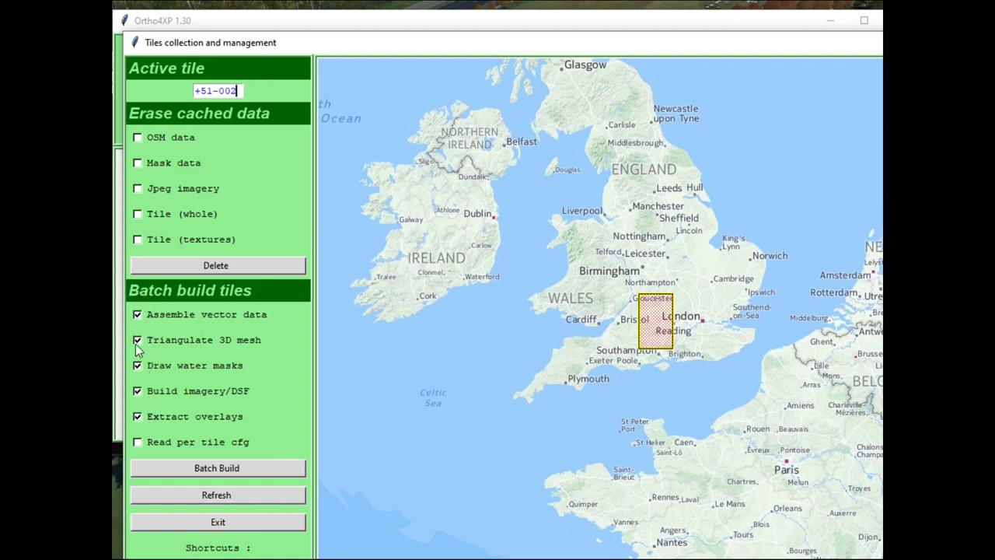
pyautogui.click(228, 471)
# - Return to the Ortho4XP build log and bring up New Volume (E:) in File Explorer
pyautogui.click(278, 521)
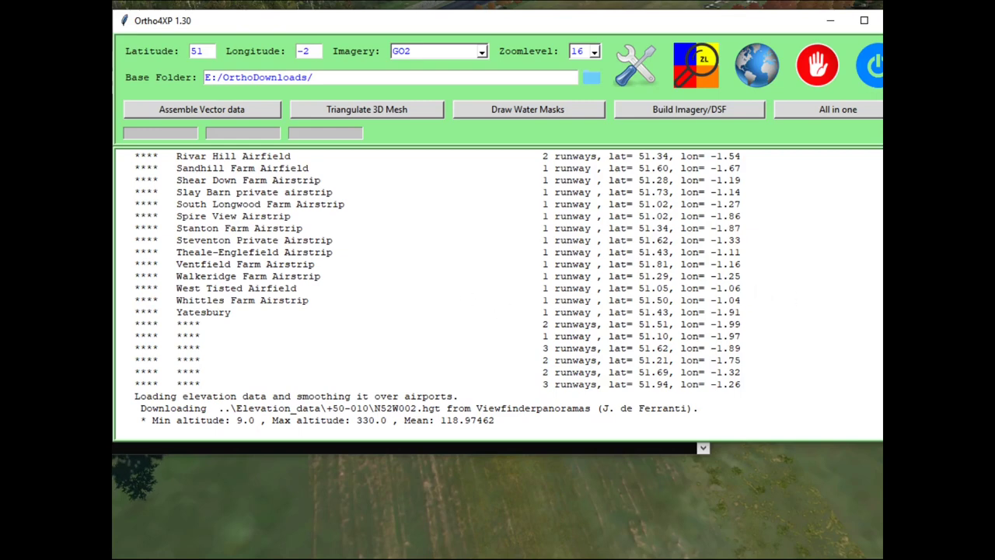
pyautogui.click(590, 77)
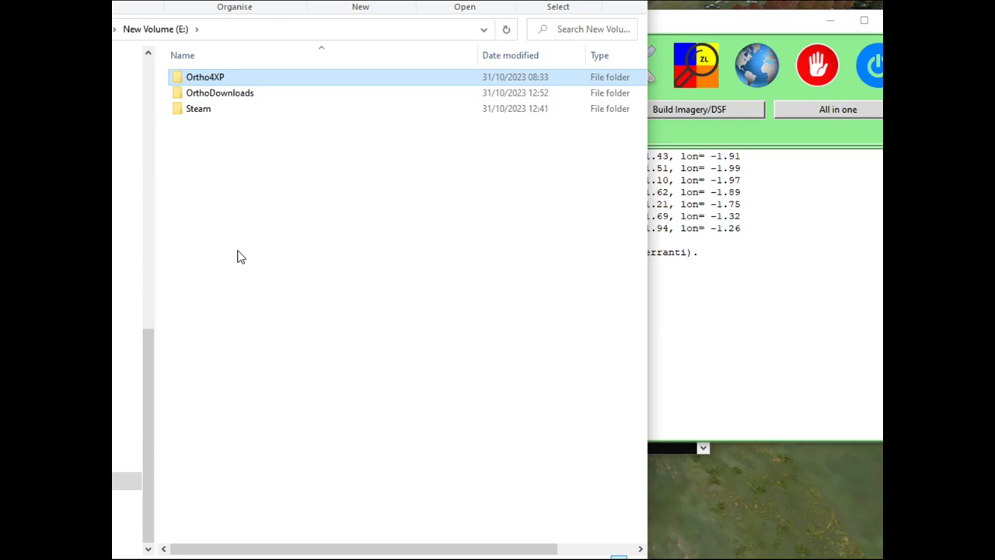
# - Browse into Ortho4XP's OSM_data folder for +50-010/+51-002 while checking the build log
pyautogui.doubleClick(178, 80)
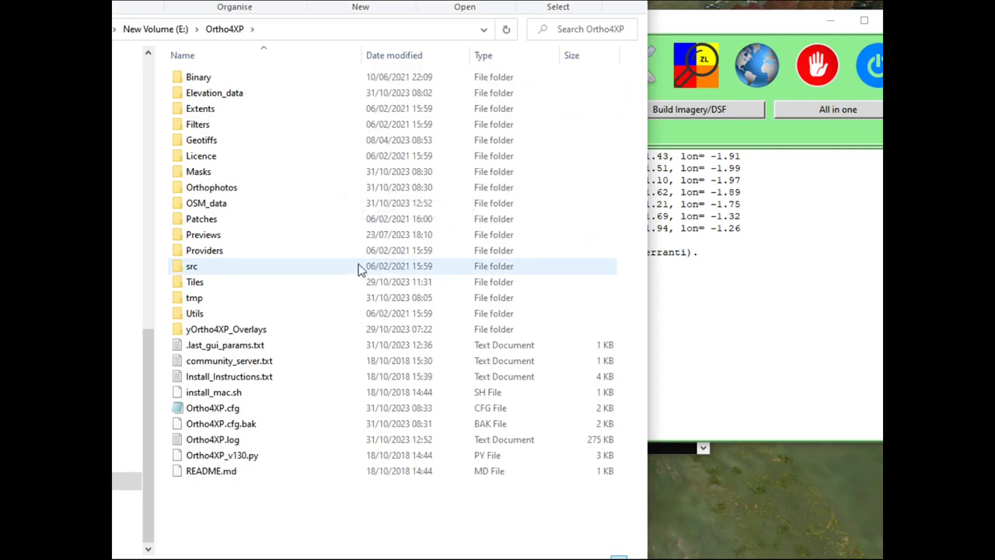
pyautogui.click(745, 28)
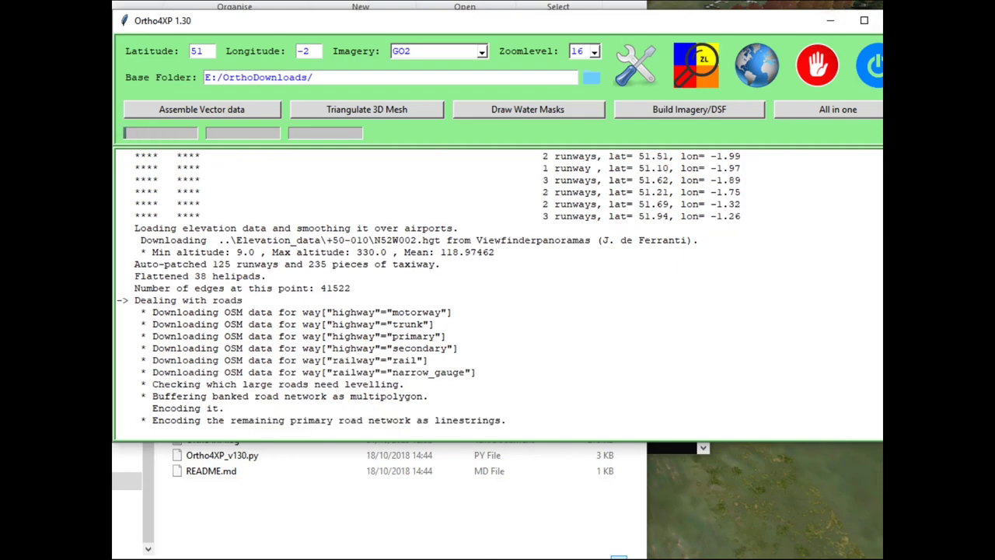
pyautogui.click(830, 20)
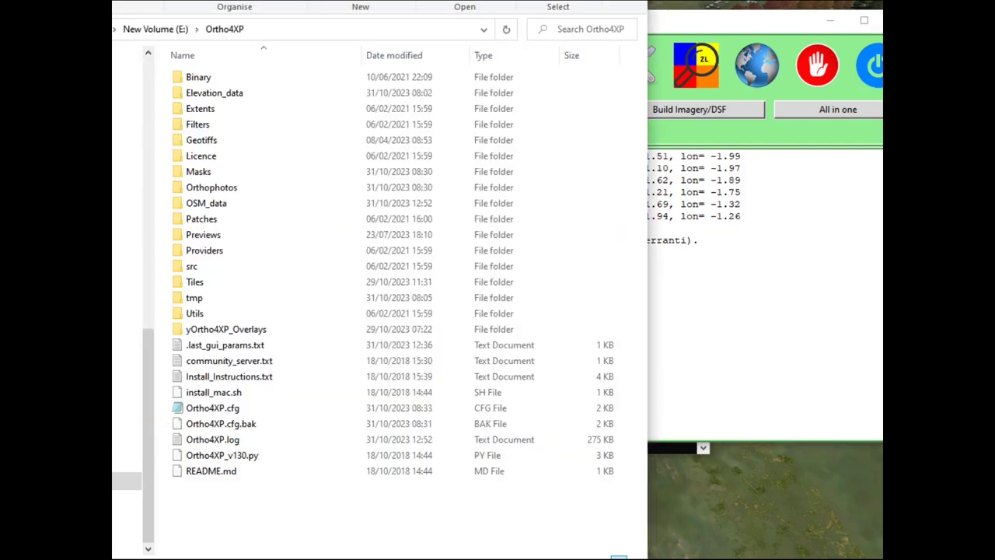
pyautogui.doubleClick(201, 204)
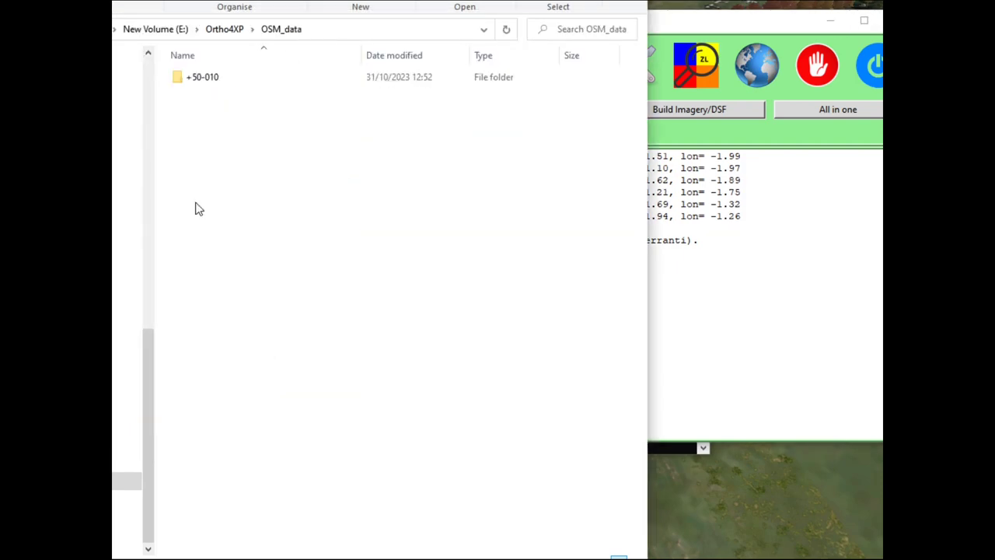
pyautogui.doubleClick(178, 80)
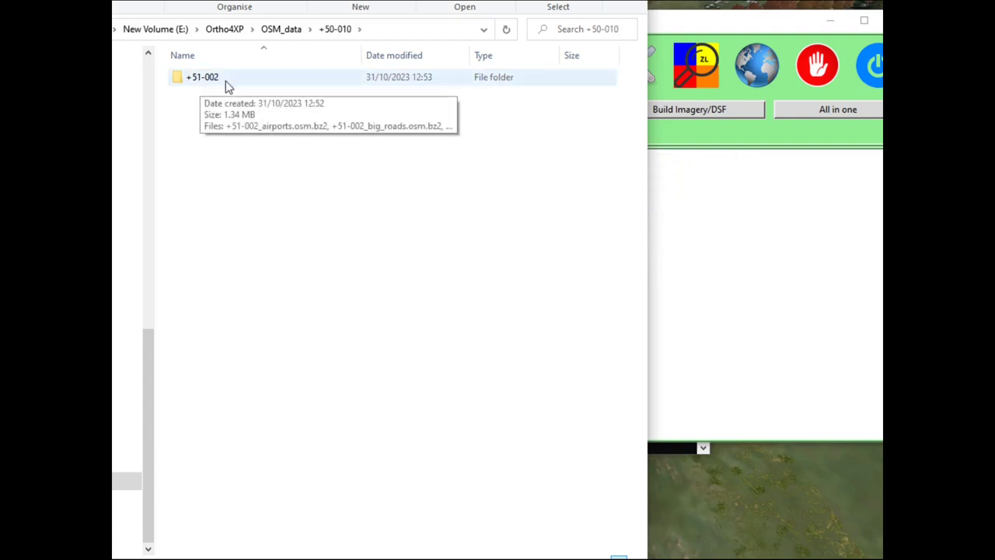
pyautogui.doubleClick(178, 79)
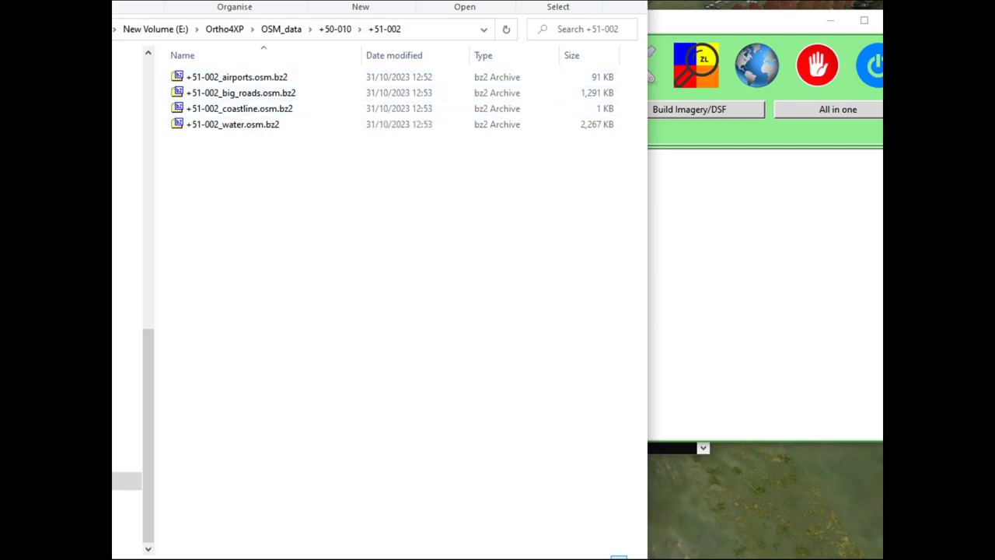
# - Navigate to Masks > +50-010 > +51-002 to view the tile's PNG mask images
pyautogui.hotkey('alt', 'Tab')
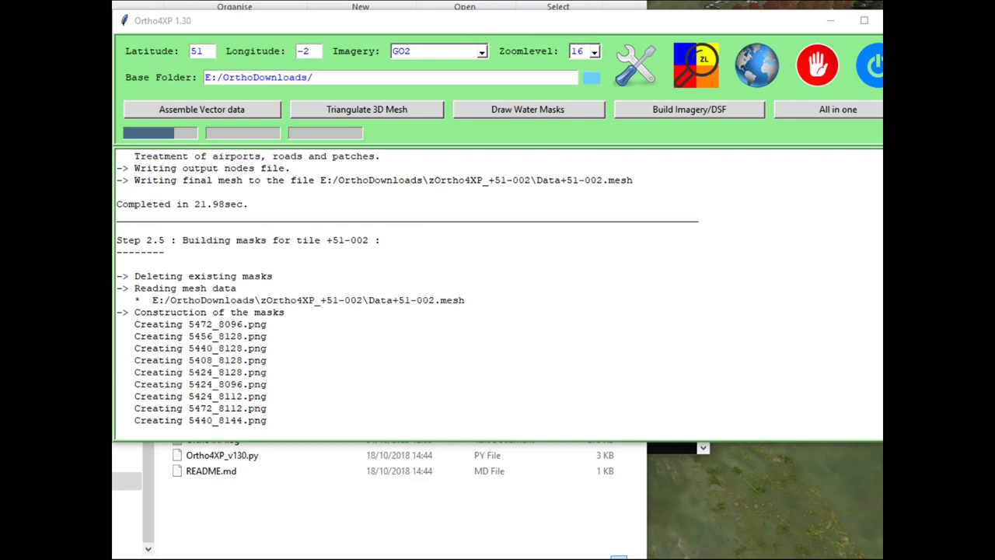
pyautogui.click(537, 6)
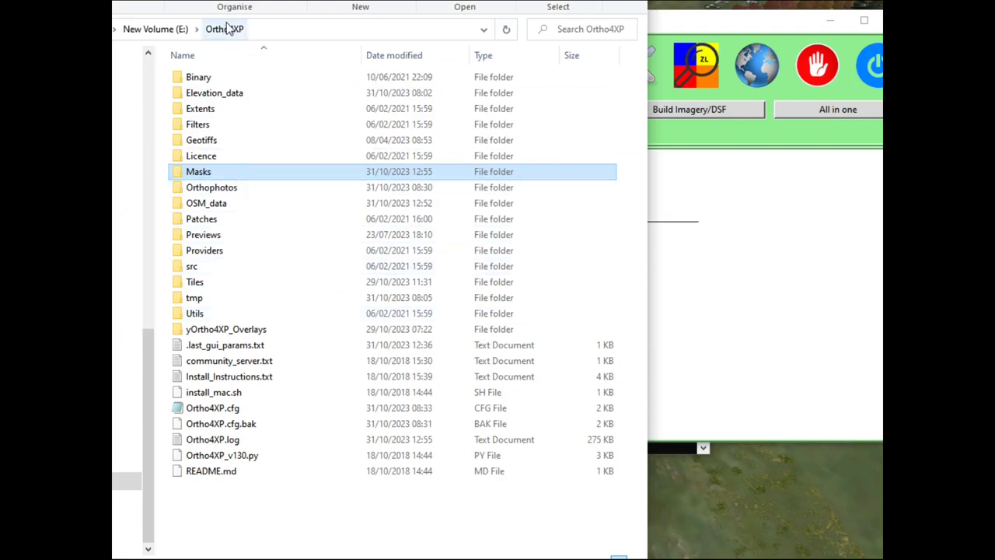
pyautogui.doubleClick(313, 174)
pyautogui.doubleClick(229, 80)
pyautogui.doubleClick(231, 80)
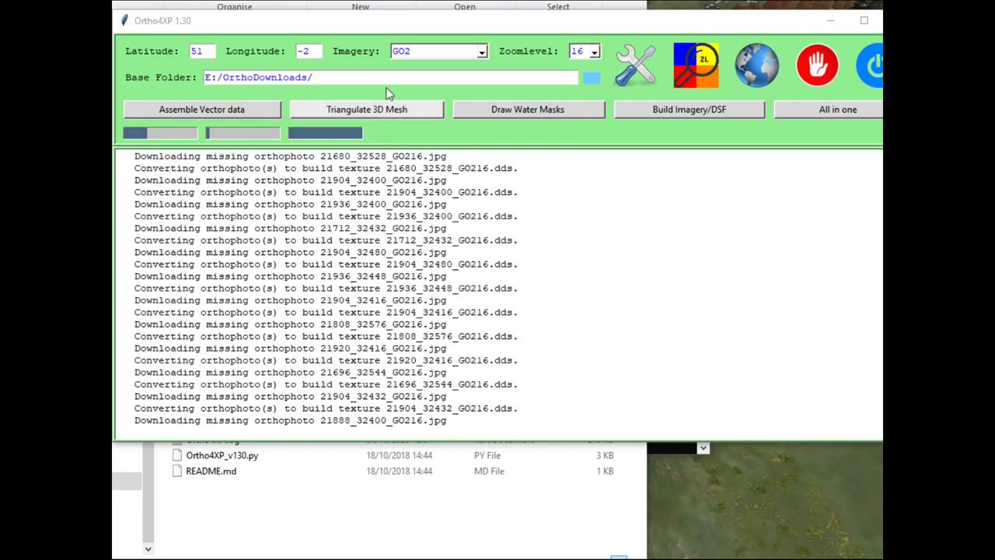
# - Navigate to Orthophotos > +50-010 > +51-002 > GO2_16 to see the downloaded JPG tiles
pyautogui.hotkey('alt', 'Tab')
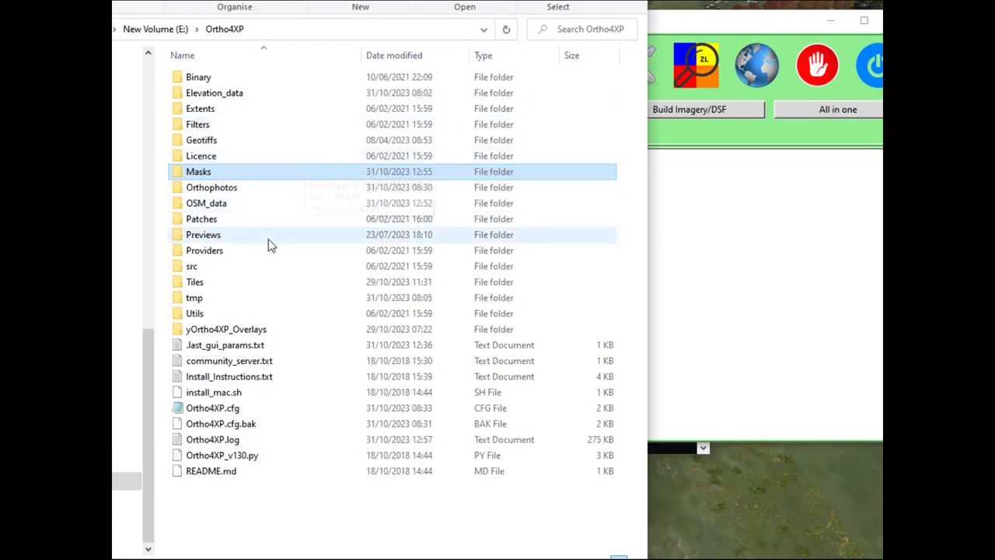
pyautogui.doubleClick(269, 192)
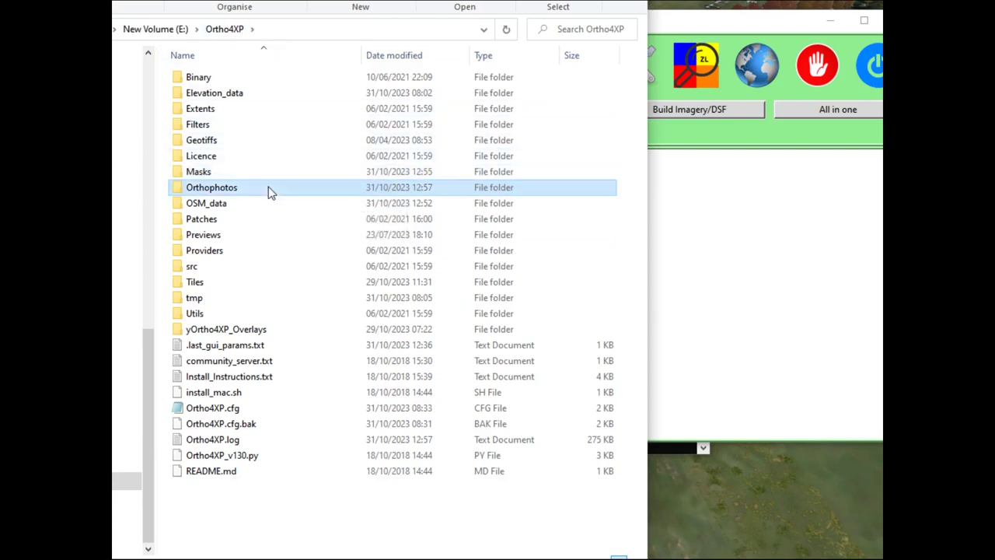
pyautogui.doubleClick(233, 78)
pyautogui.doubleClick(233, 78)
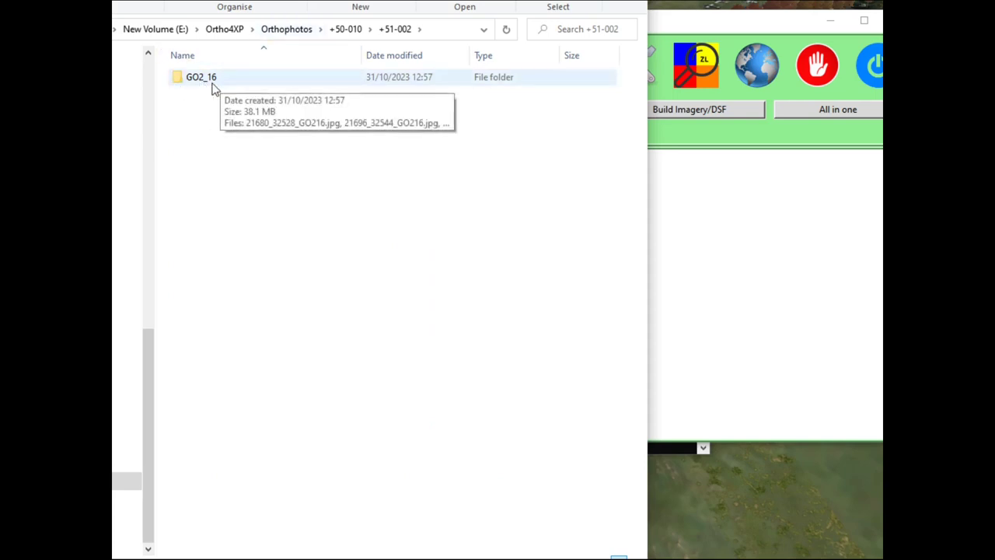
pyautogui.doubleClick(258, 86)
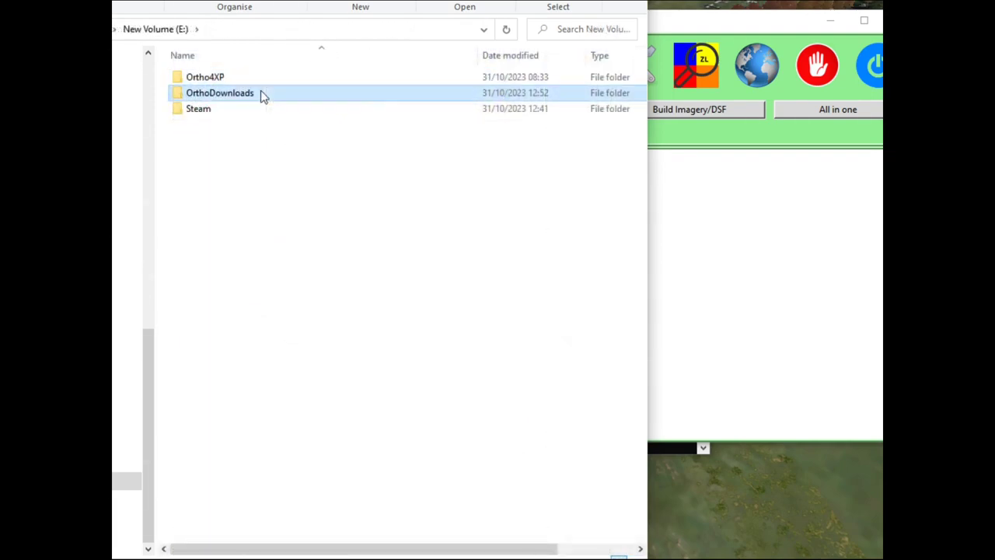
# - Browse to E:\OrthoDownloads\zOrtho4XP_+51-002\textures and inspect its .dds texture thumbnails
pyautogui.doubleClick(262, 96)
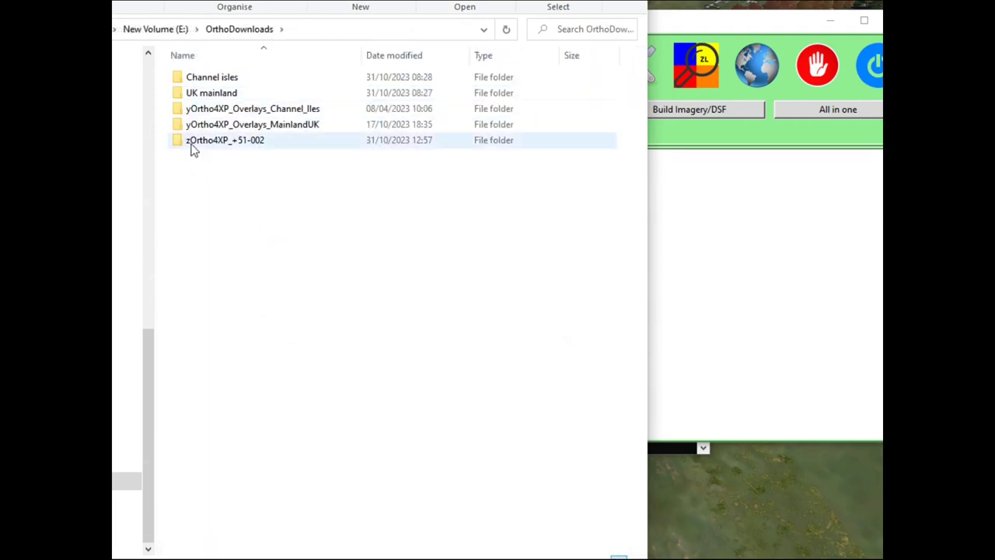
pyautogui.moveTo(295, 148)
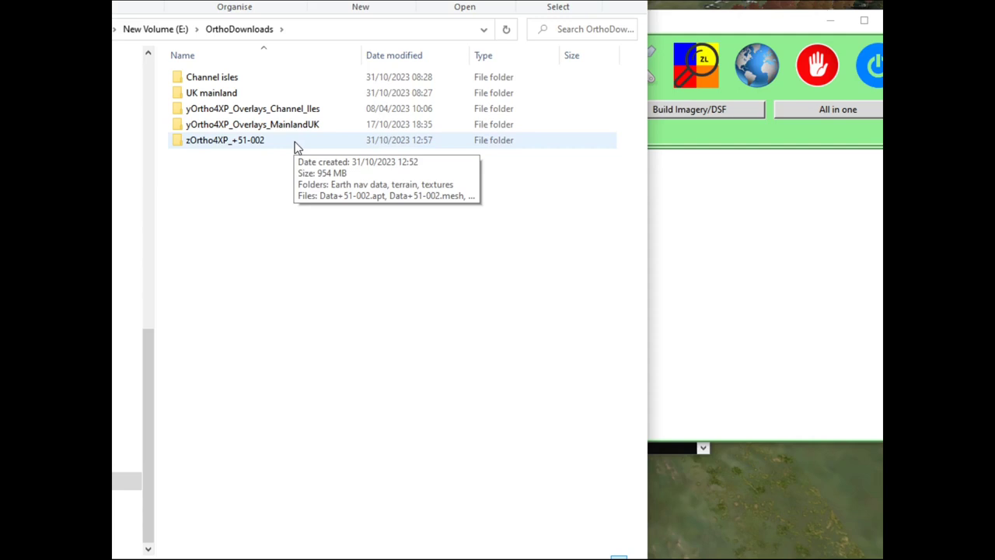
pyautogui.doubleClick(295, 148)
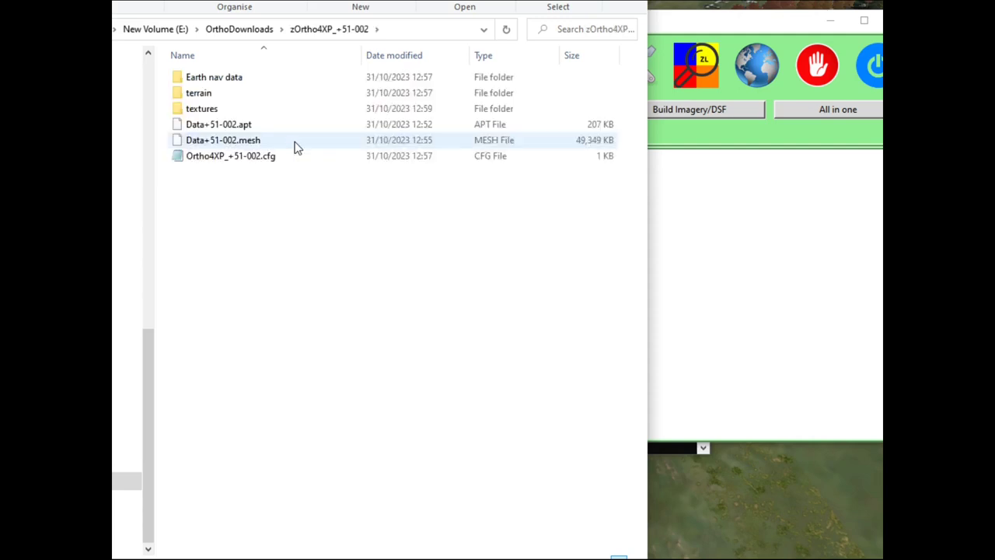
pyautogui.click(256, 115)
pyautogui.doubleClick(256, 115)
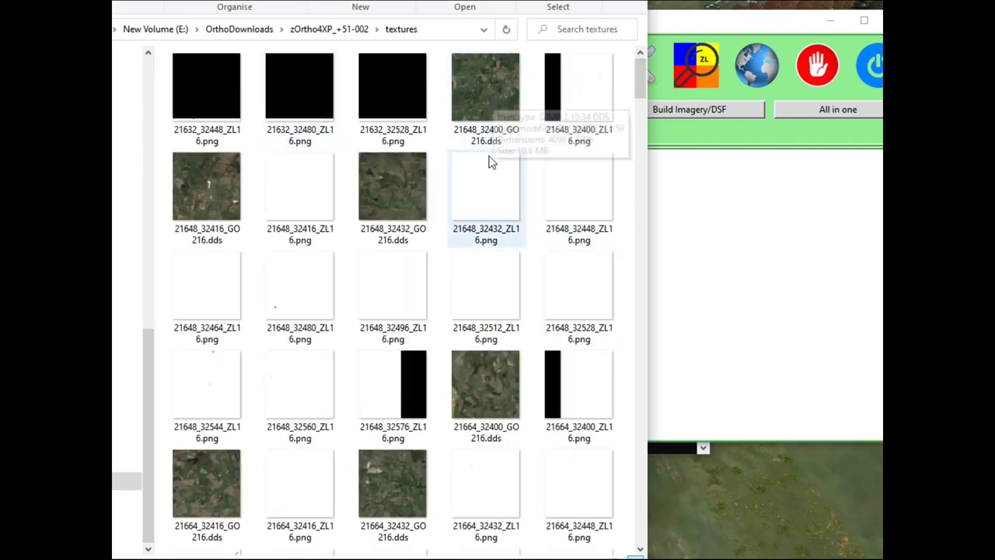
pyautogui.moveTo(498, 144)
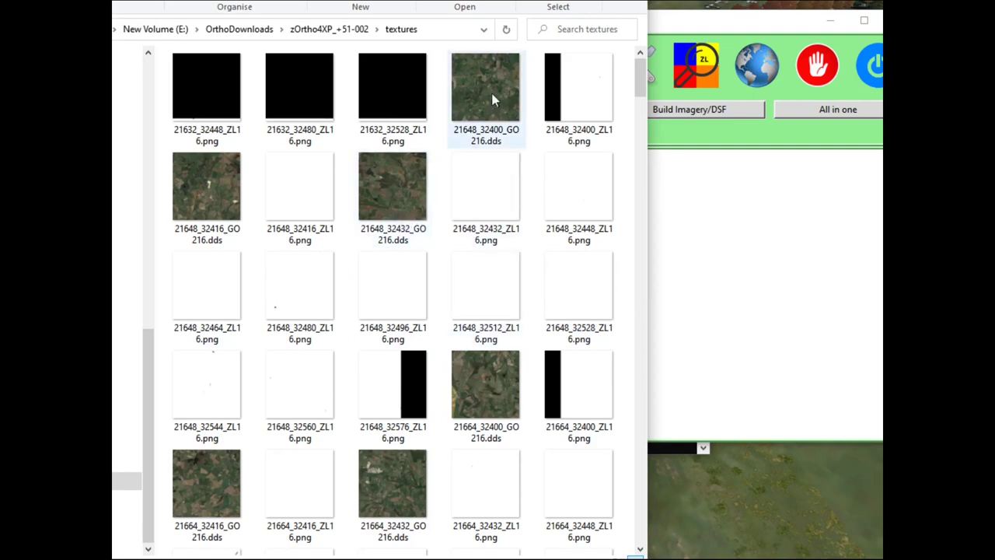
pyautogui.moveTo(484, 90)
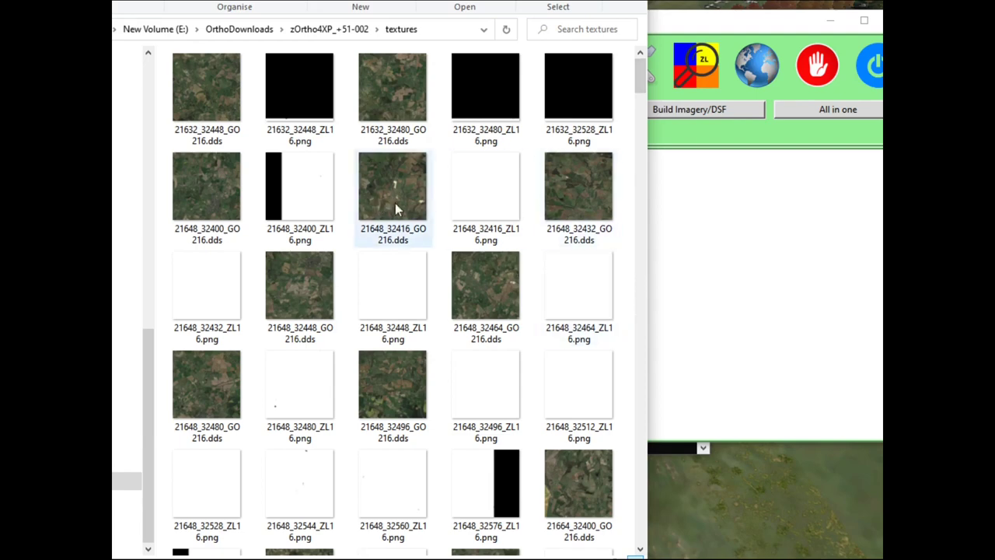
pyautogui.moveTo(404, 192)
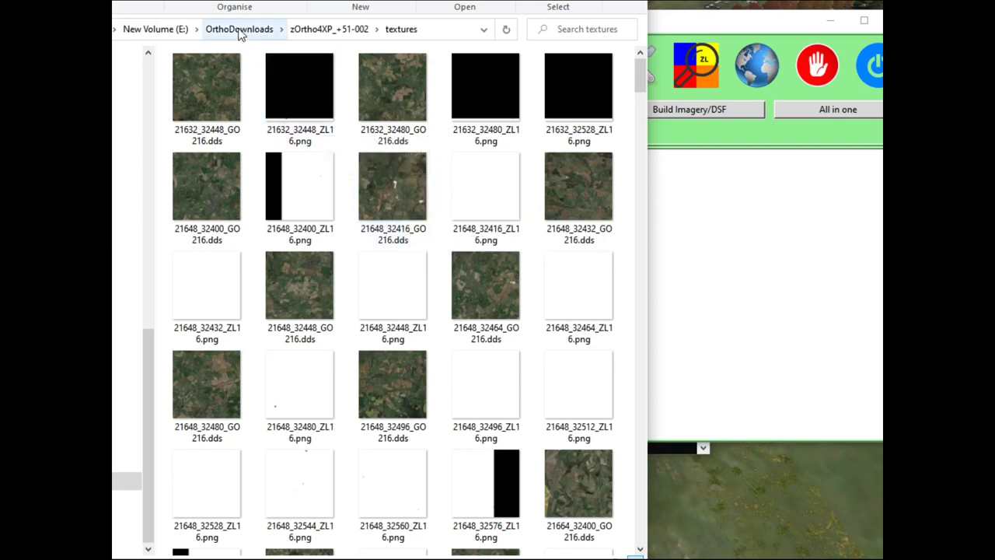
# - Navigate from New Volume (E:) back to Ortho4XP\Orthophotos\+50-010\+51-002\GO2_16
pyautogui.click(158, 29)
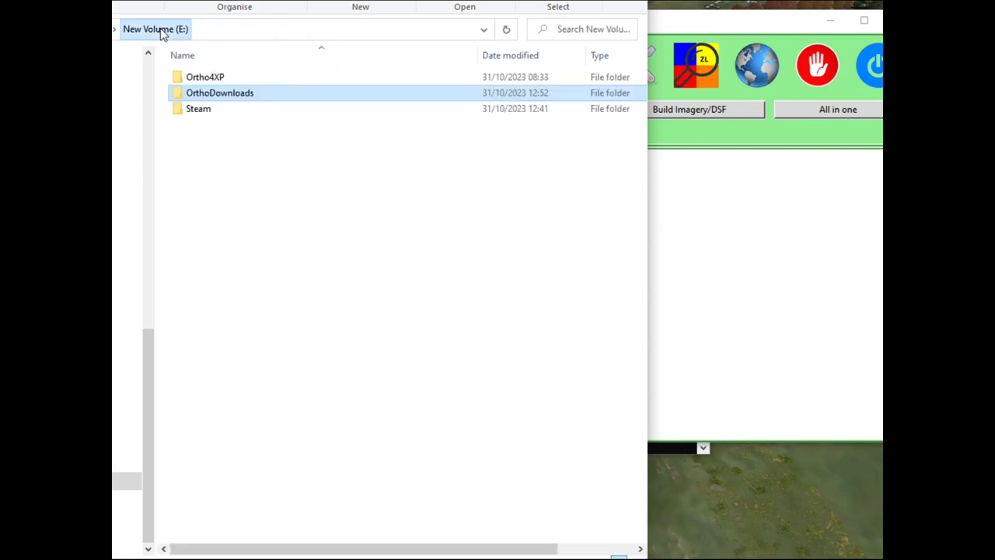
pyautogui.doubleClick(262, 79)
pyautogui.doubleClick(259, 195)
pyautogui.doubleClick(216, 78)
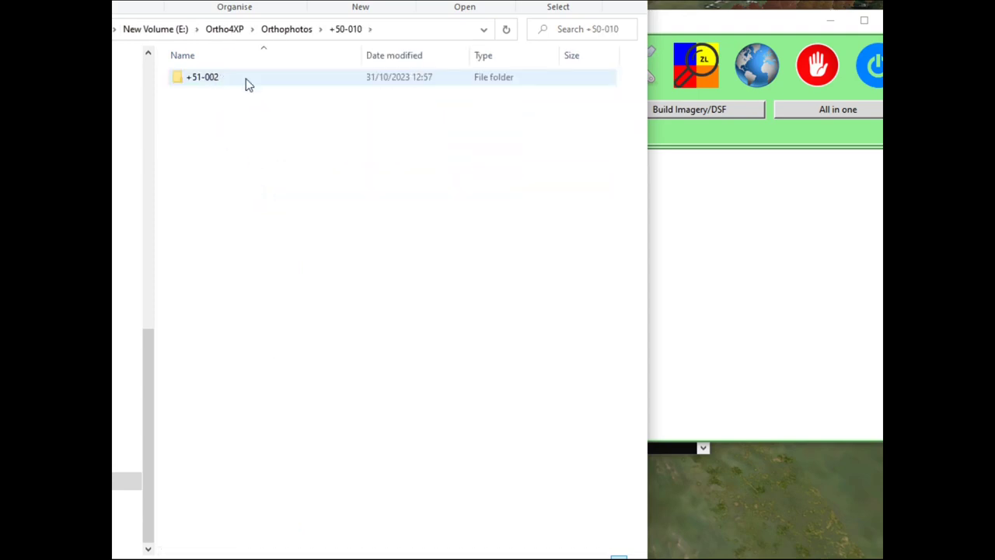
pyautogui.doubleClick(244, 83)
pyautogui.doubleClick(245, 76)
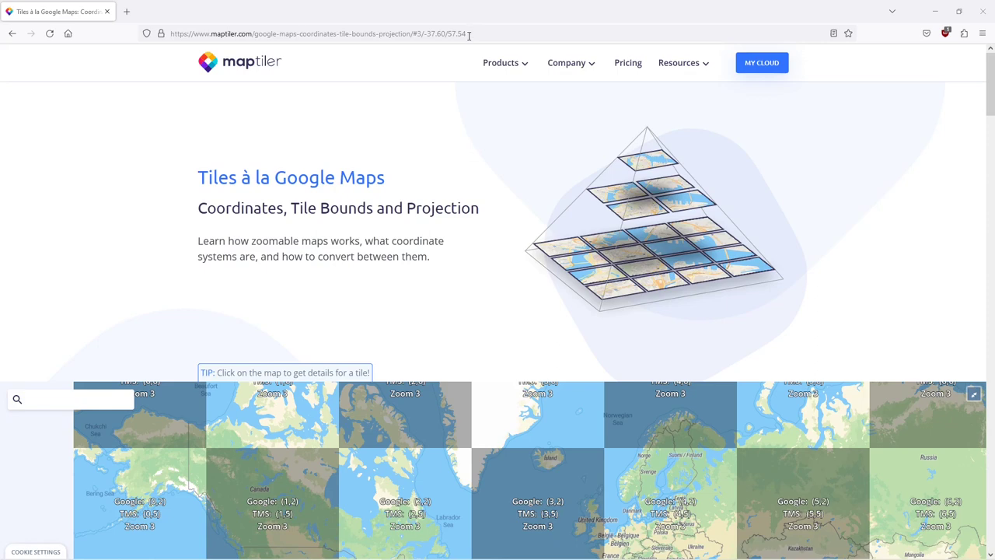
# - Select the MapTiler page's web address and scroll down to the tile map
pyautogui.moveTo(255, 34); pyautogui.dragTo(412, 34)
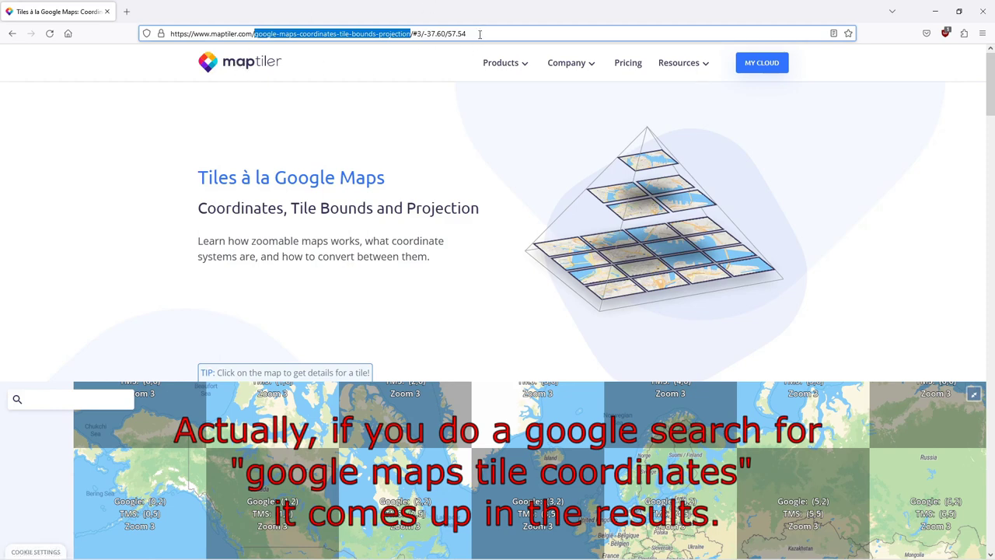
pyautogui.moveTo(485, 33); pyautogui.dragTo(155, 31)
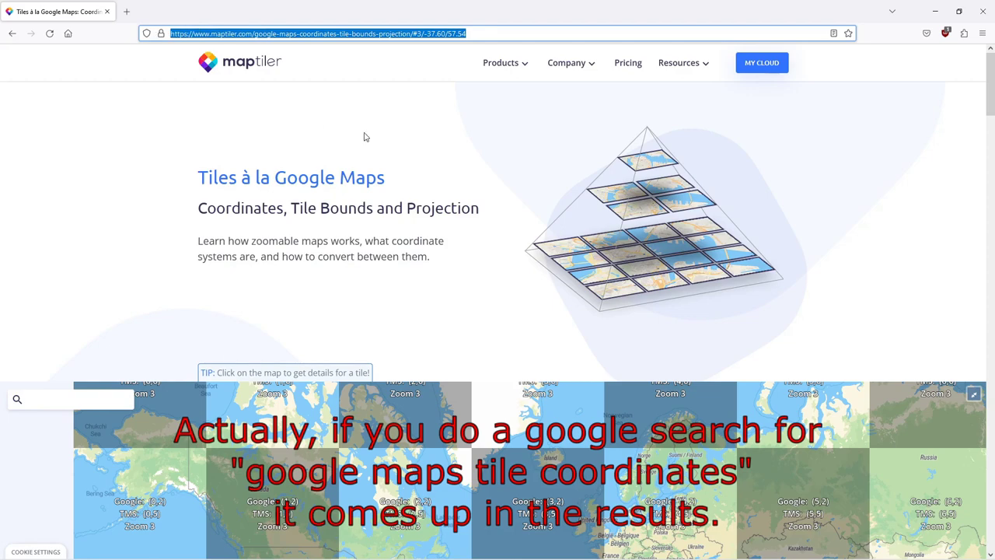
pyautogui.scroll(-1, 491, 189)
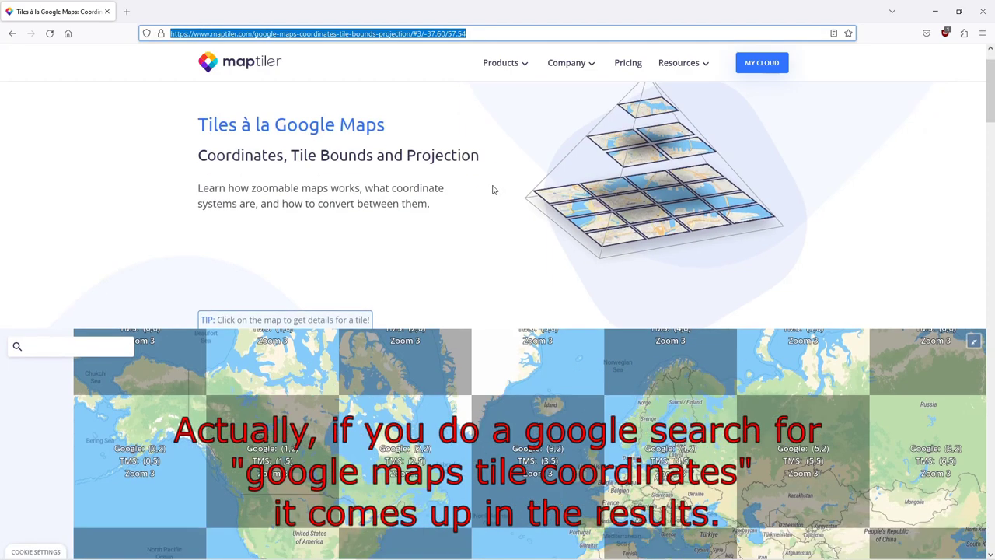
pyautogui.scroll(-2, 473, 156)
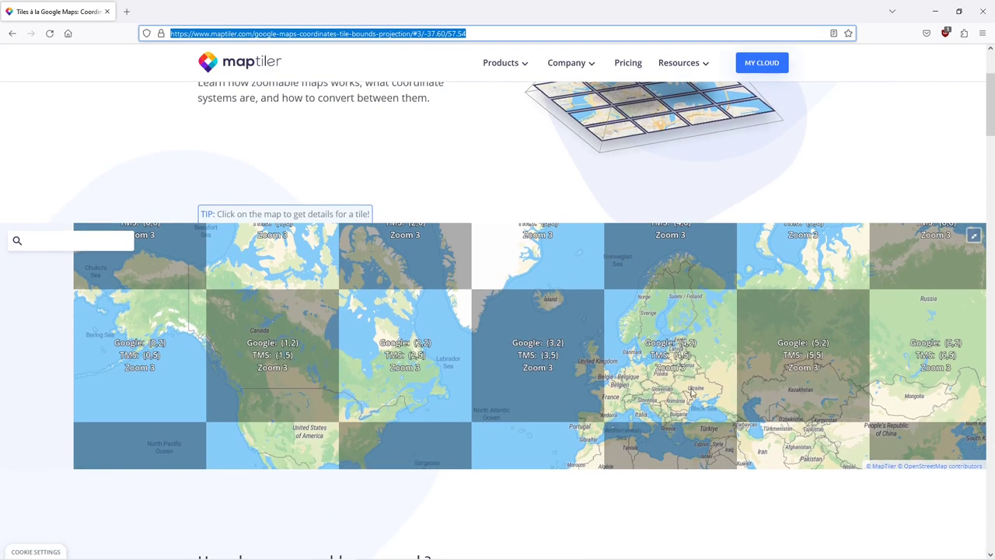
# - Centre Europe, then zoom over the UK to zoom-10 tiles around Andover and Salisbury
pyautogui.moveTo(694, 385); pyautogui.dragTo(470, 326)
pyautogui.scroll(1, 469, 326)
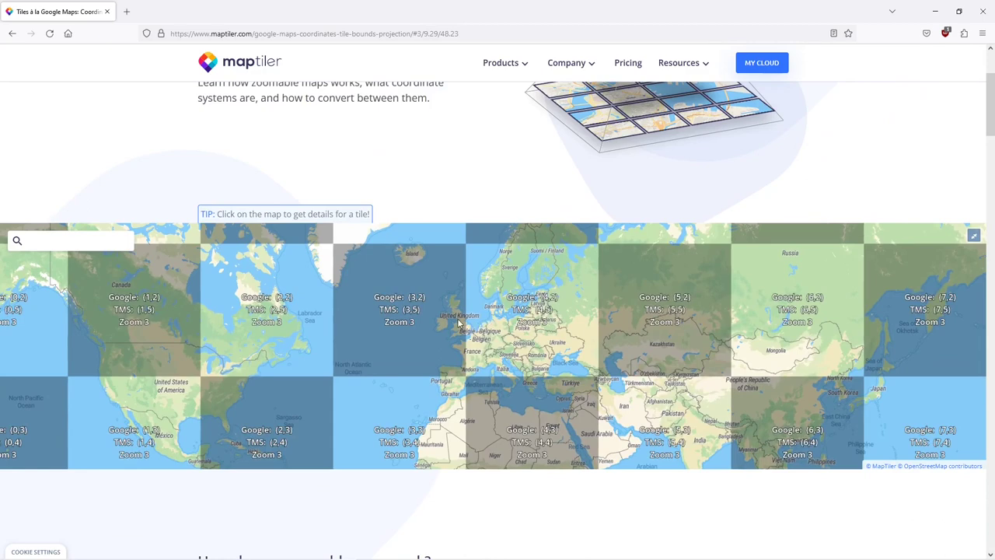
pyautogui.doubleClick(457, 322)
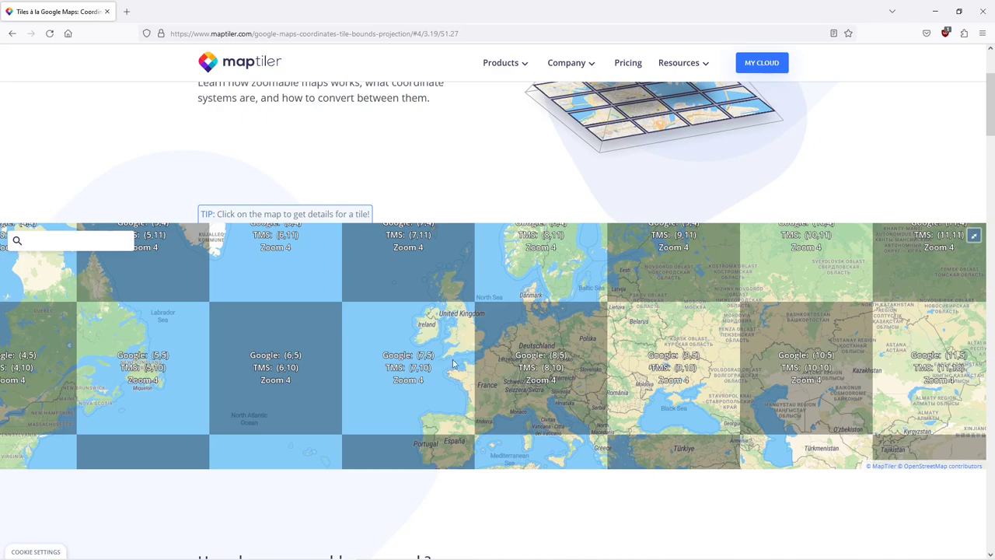
pyautogui.scroll(3, 467, 361)
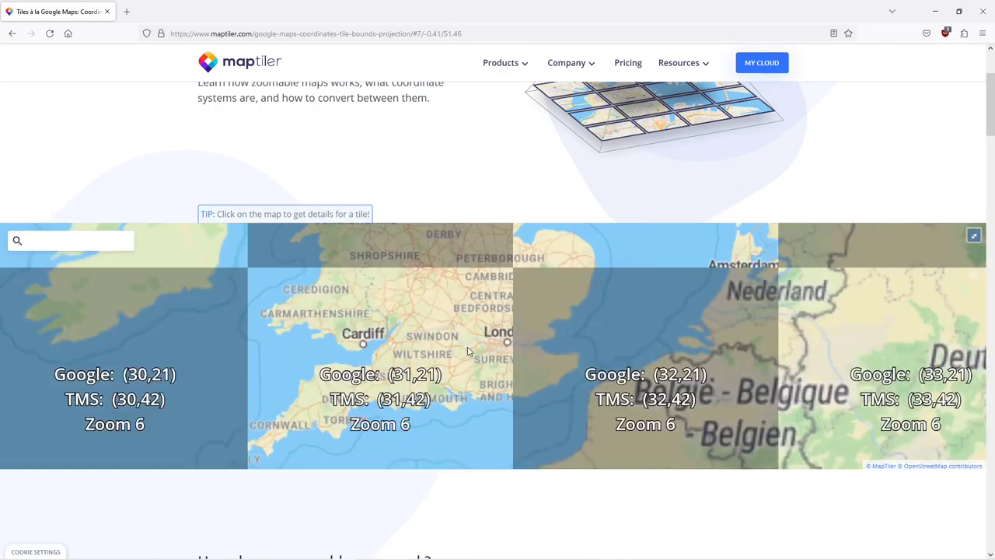
pyautogui.scroll(1, 467, 351)
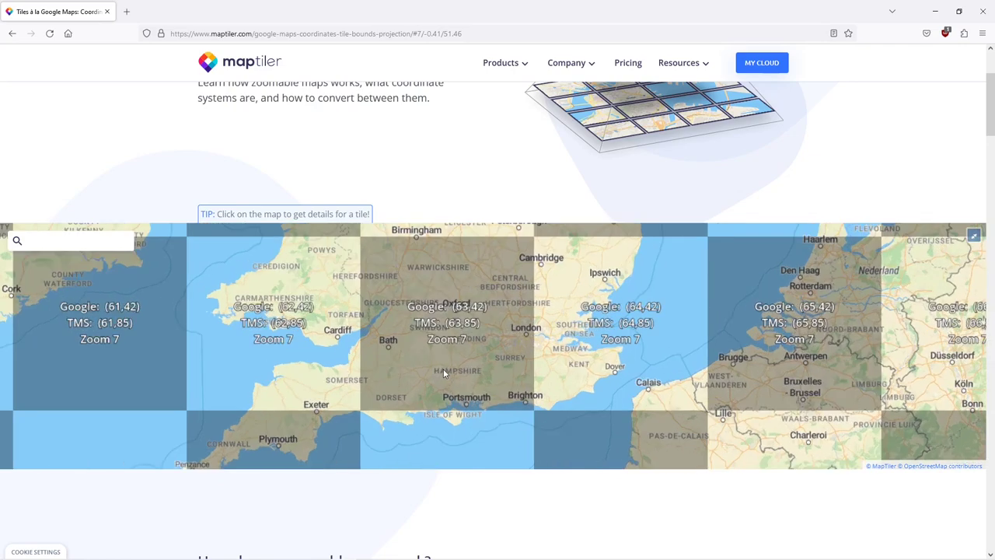
pyautogui.scroll(1, 443, 373)
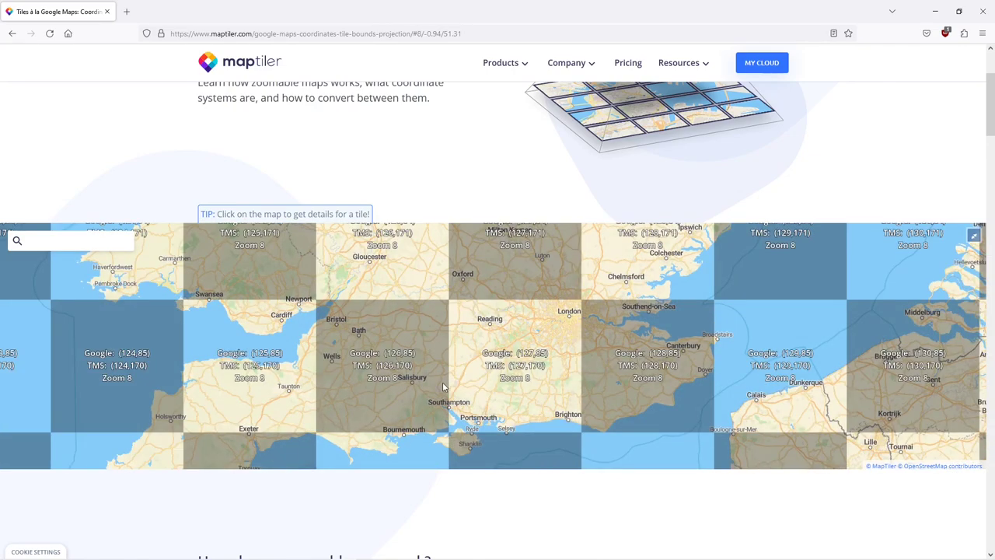
pyautogui.scroll(2, 442, 387)
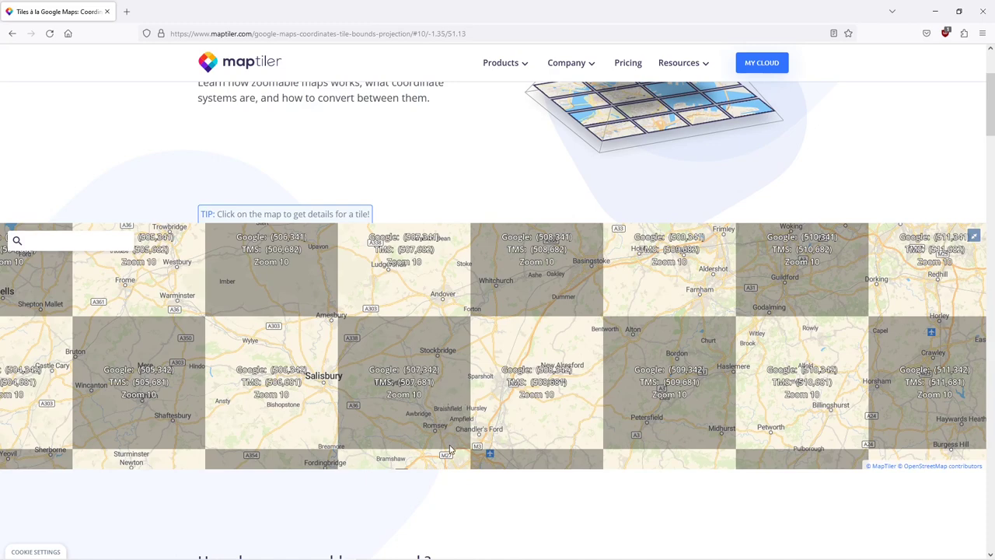
pyautogui.moveTo(404, 294); pyautogui.dragTo(459, 272)
# - Zoom the MapTiler grid in around Popham to read tile 16271,10942 (TMS 16271,21825)
pyautogui.scroll(5, 459, 272)
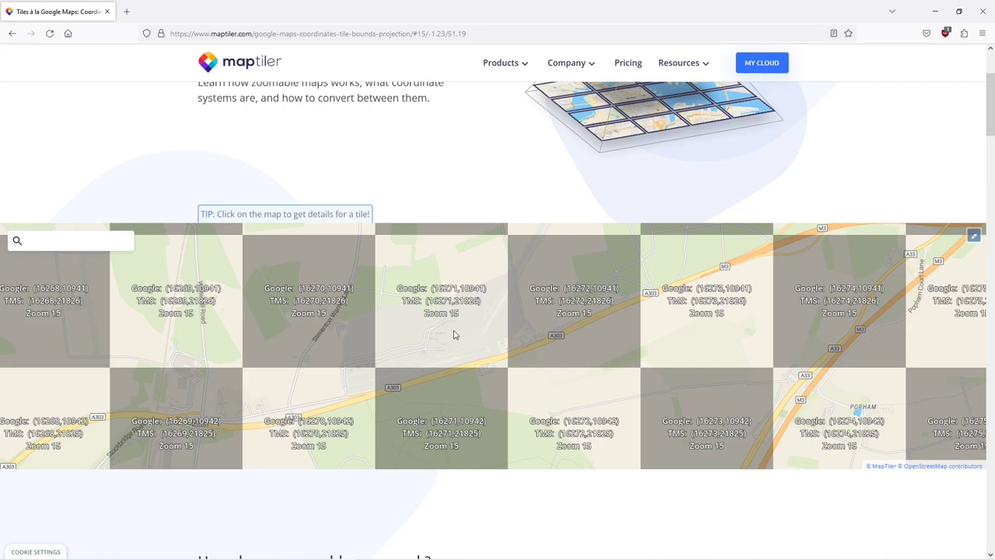
pyautogui.scroll(1, 459, 329)
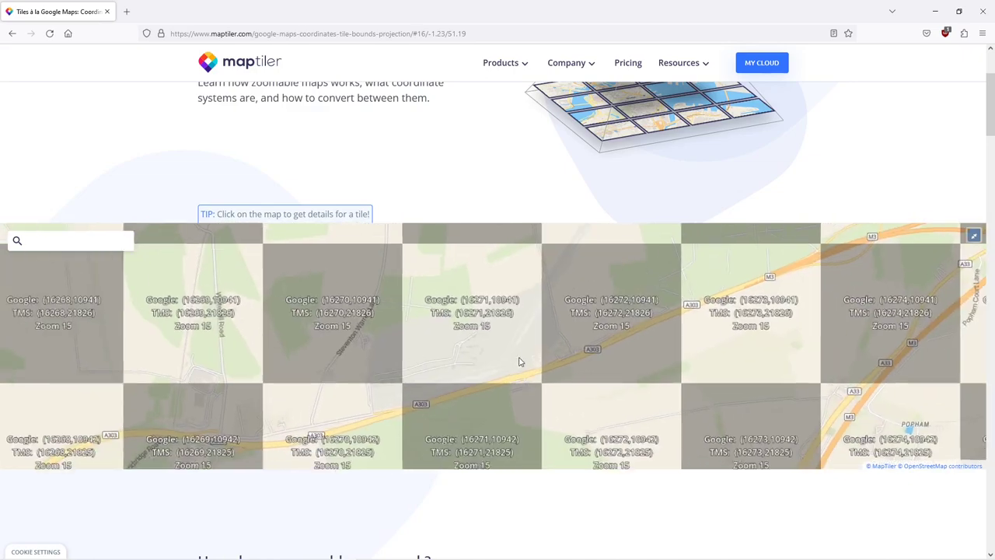
# - Zoom the MapTiler grid back out to zoom 12, with Popham in tile 2034,1367
pyautogui.scroll(-3, 526, 358)
pyautogui.scroll(-2, 477, 321)
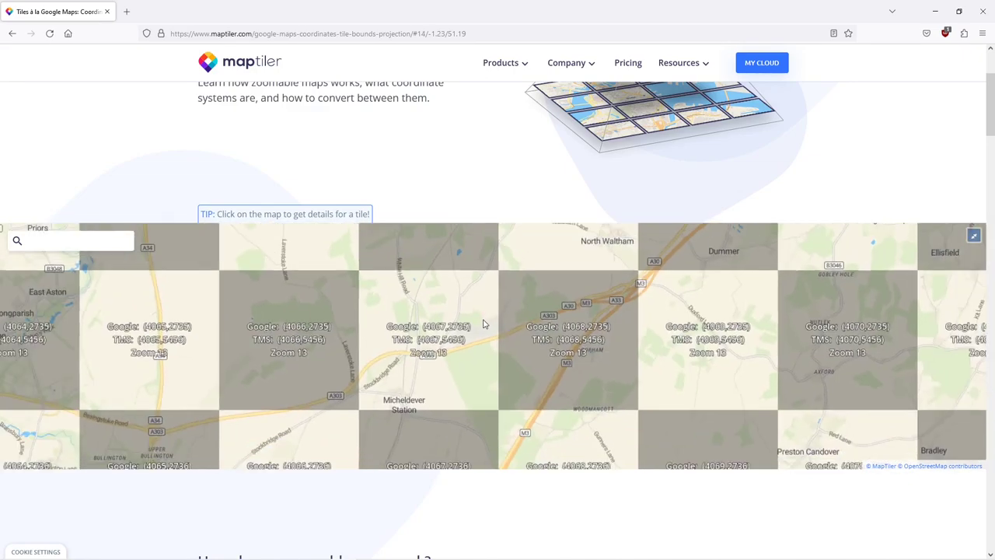
pyautogui.scroll(-1, 458, 343)
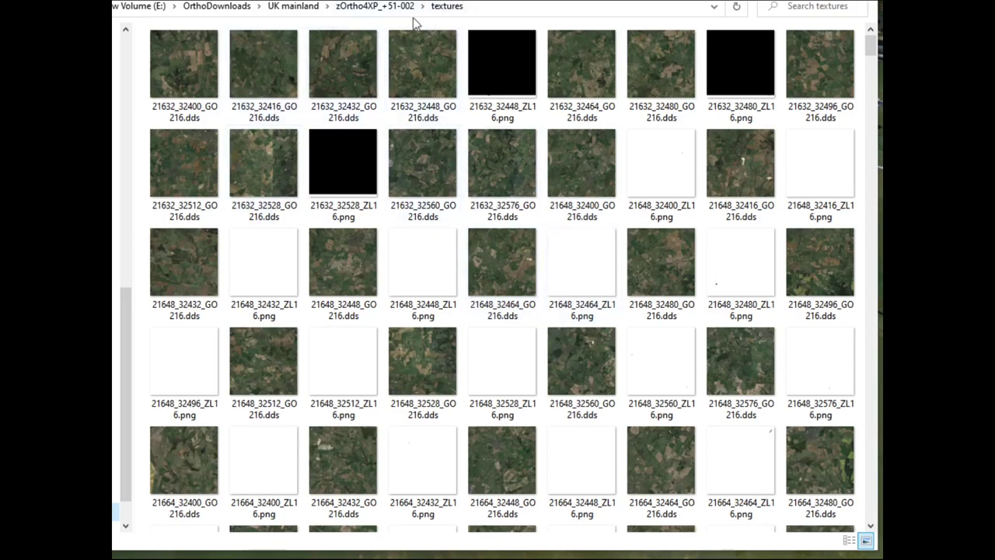
# - Go into the textures folder and search it for 21872_32528 to isolate that tile's files
pyautogui.click(383, 8)
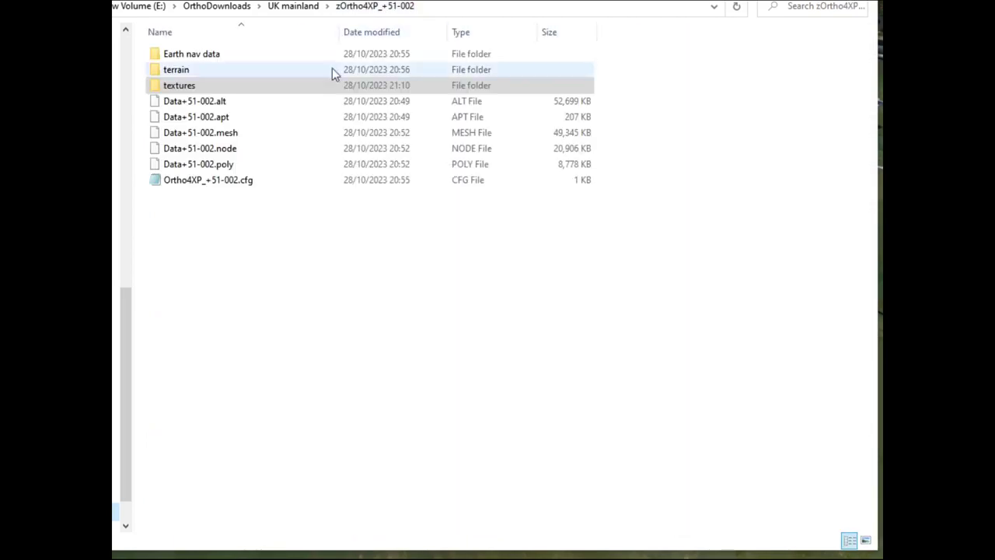
pyautogui.doubleClick(220, 84)
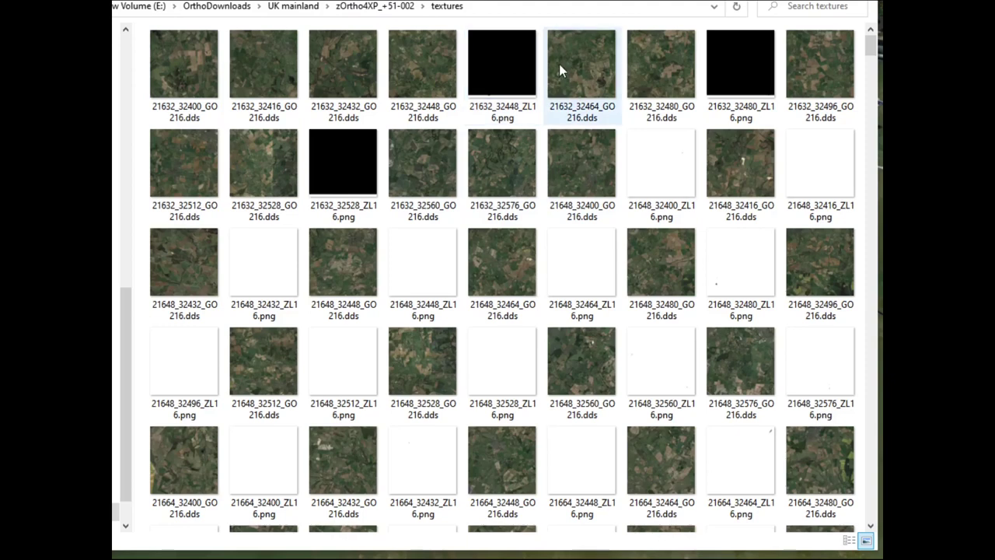
pyautogui.moveTo(280, 77)
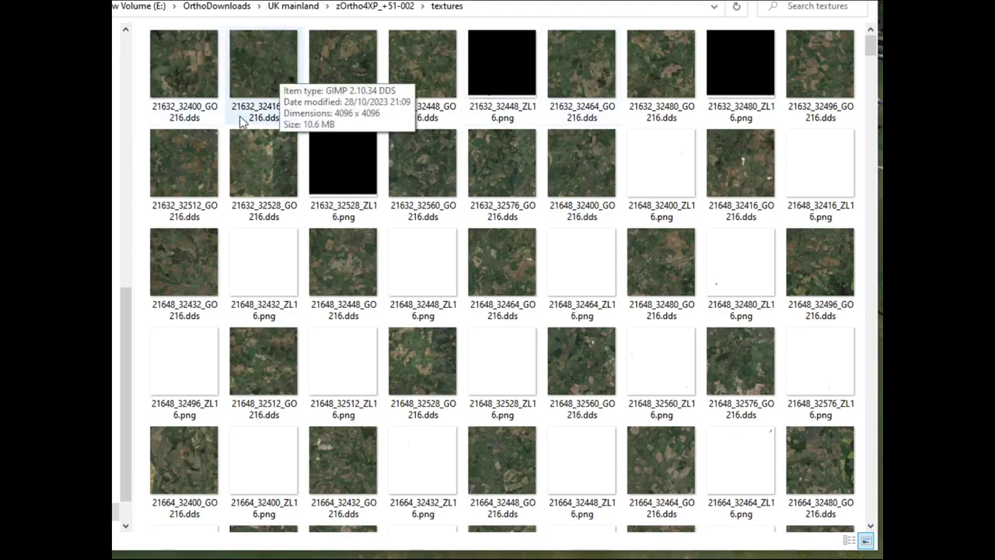
pyautogui.moveTo(403, 84)
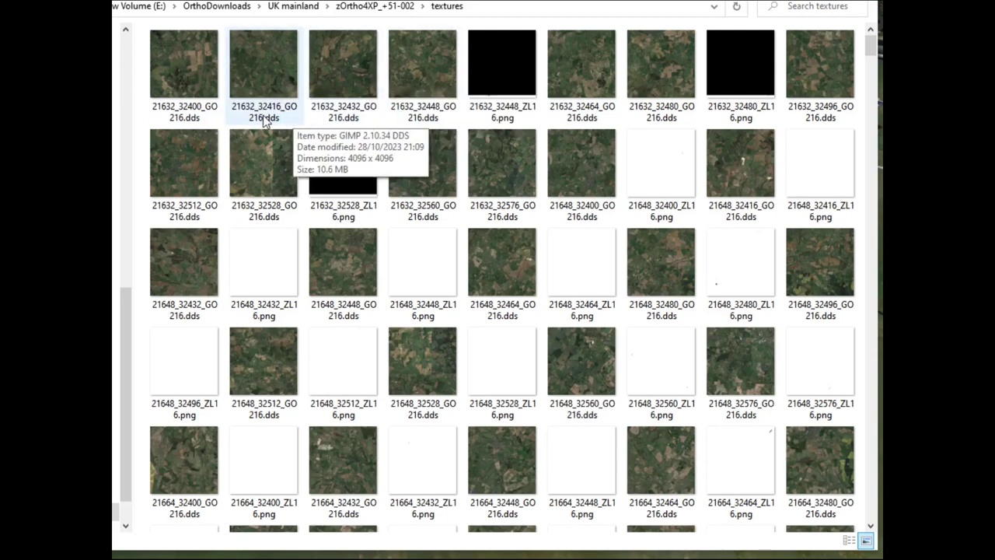
pyautogui.moveTo(783, 29)
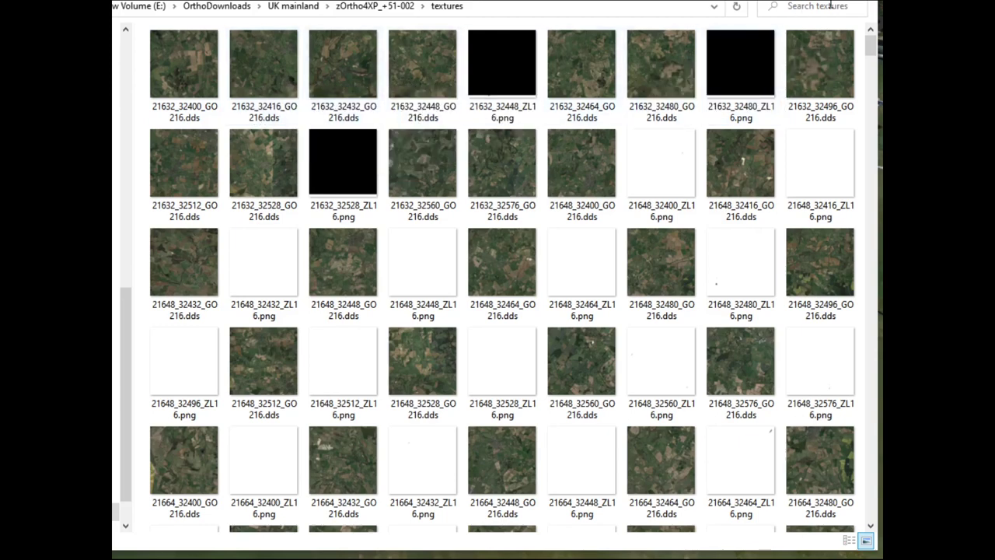
pyautogui.click(831, 6)
pyautogui.write('21872')
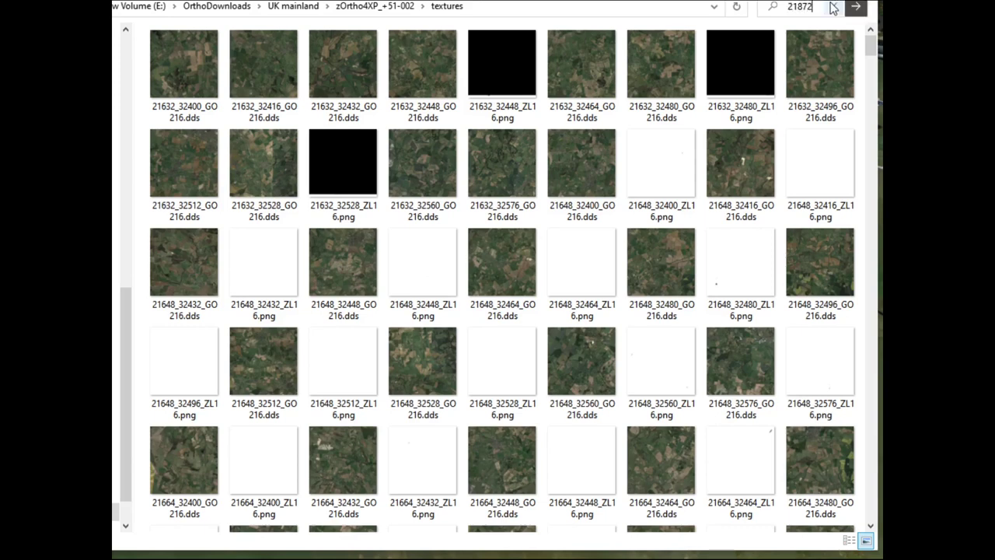
pyautogui.write('_')
pyautogui.write('32')
pyautogui.write('5')
pyautogui.write('28')
pyautogui.press('Return')
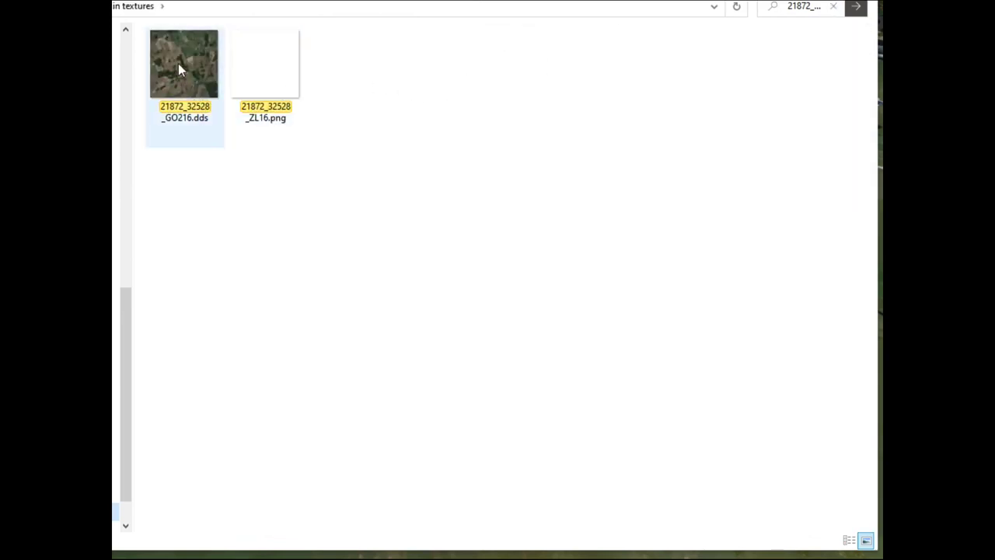
pyautogui.moveTo(178, 67)
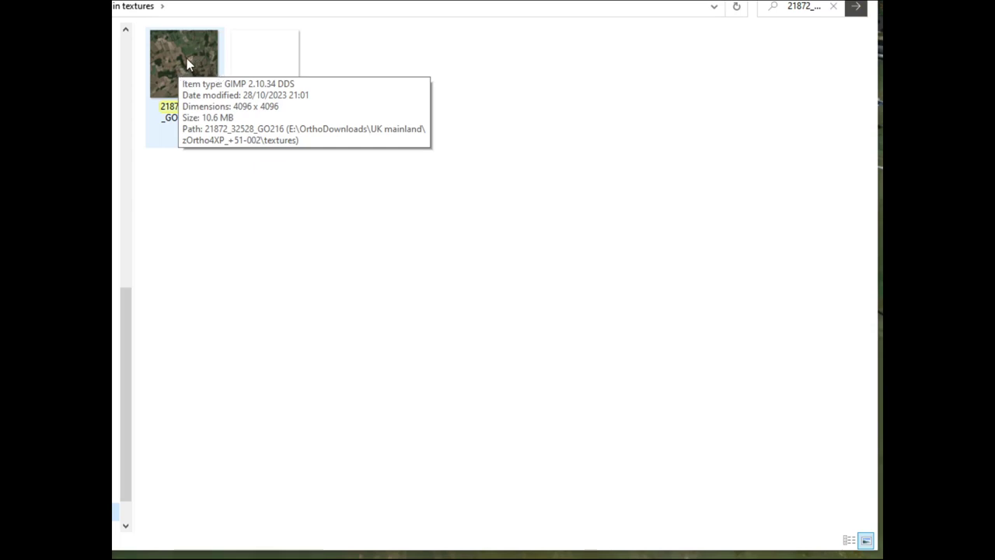
# - Open 21872_32528_GO216.dds in paint.net using Open with
pyautogui.rightClick(184, 57)
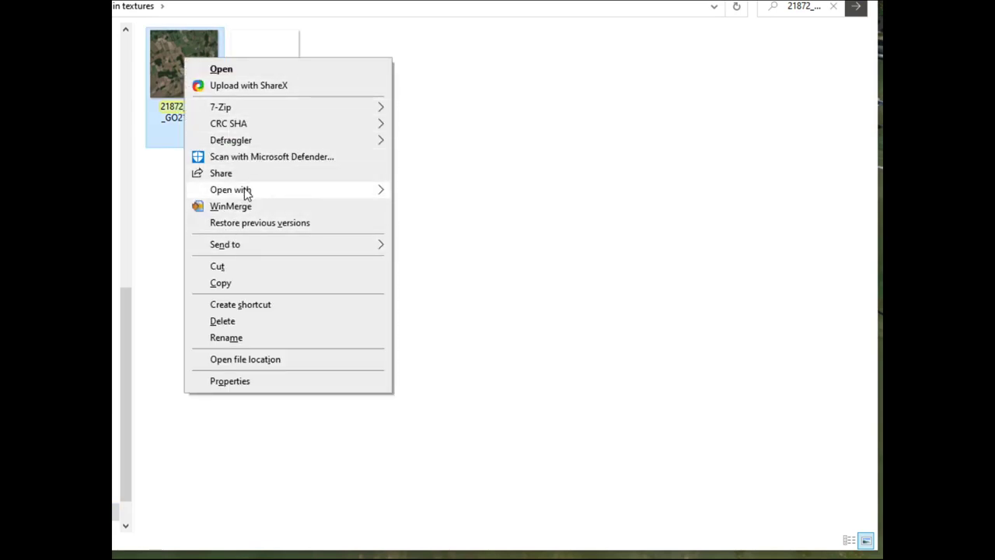
pyautogui.moveTo(345, 194)
pyautogui.click(440, 210)
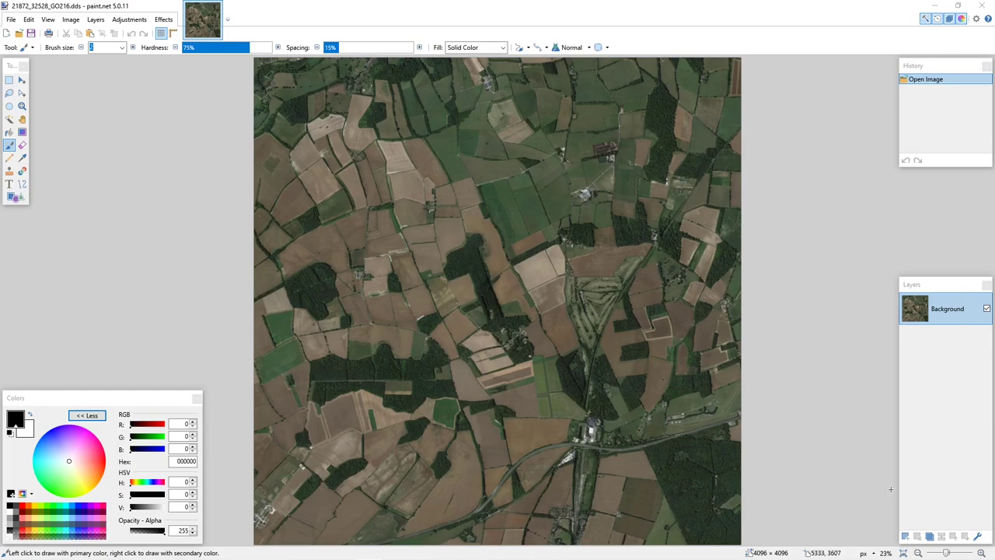
# - Zoom the texture to 100% and scroll toward the airfield
pyautogui.click(980, 553)
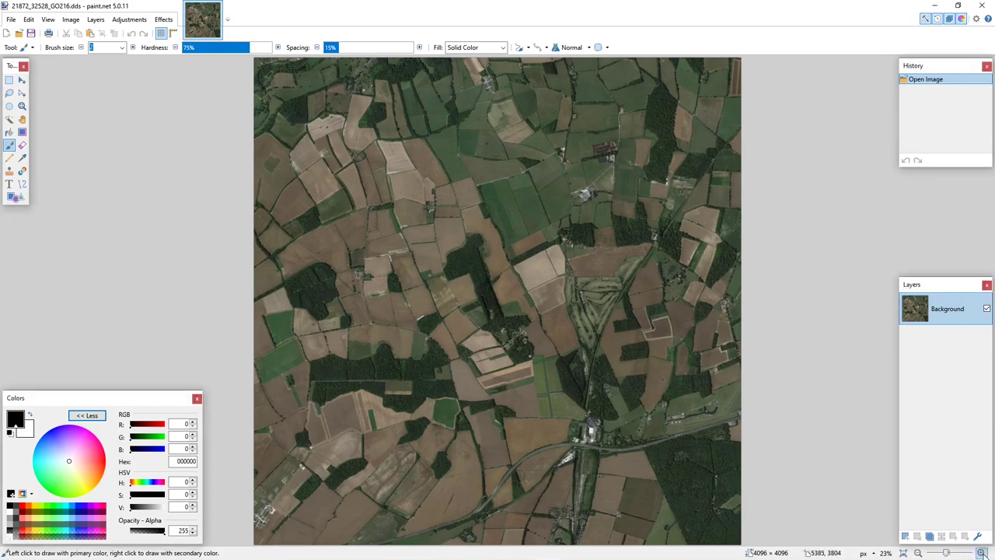
pyautogui.click(980, 552)
pyautogui.click(981, 554)
pyautogui.click(980, 552)
pyautogui.click(981, 553)
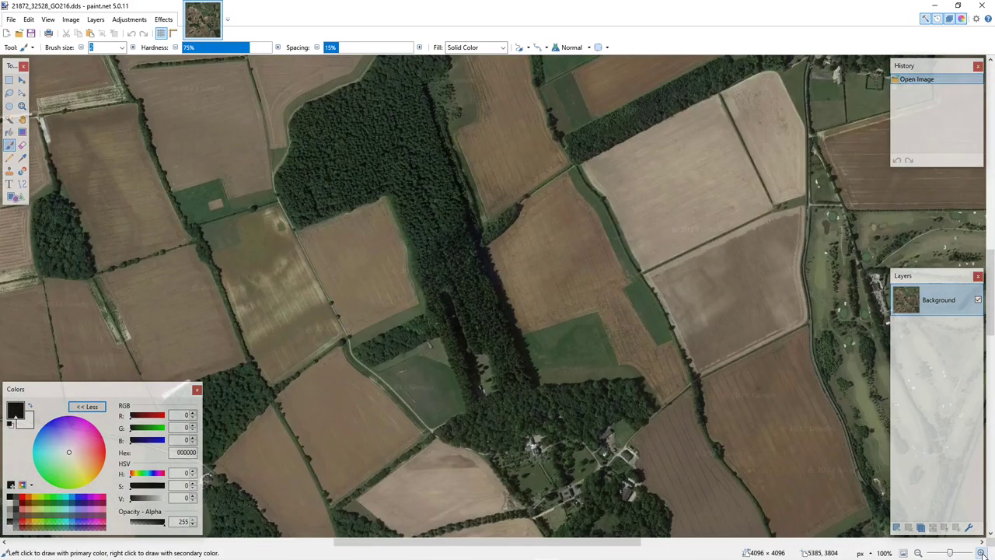
pyautogui.moveTo(632, 543); pyautogui.dragTo(866, 547)
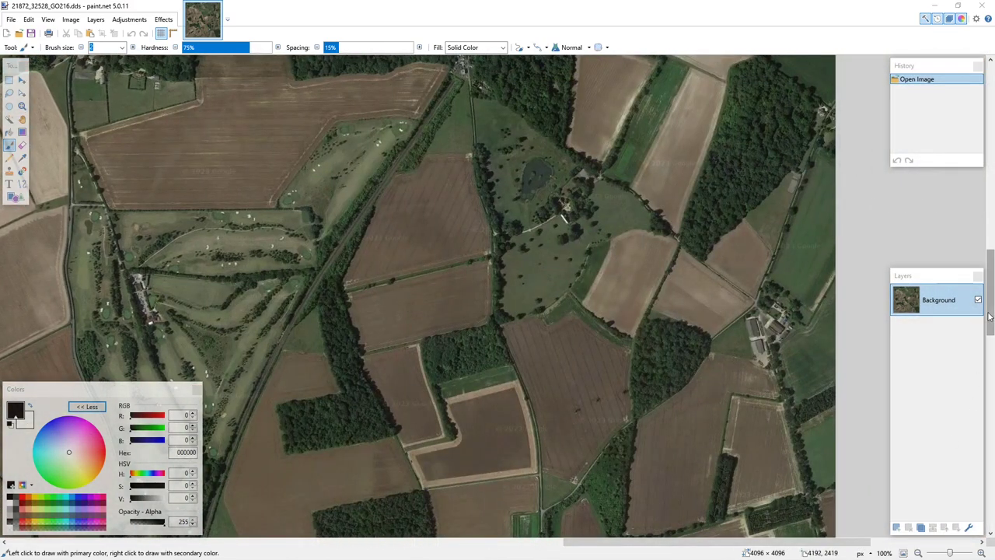
pyautogui.moveTo(991, 314); pyautogui.dragTo(991, 401)
# - Zoom to 400% on the hangars and grass runway, then hide the Tools panel
pyautogui.click(980, 553)
pyautogui.click(981, 552)
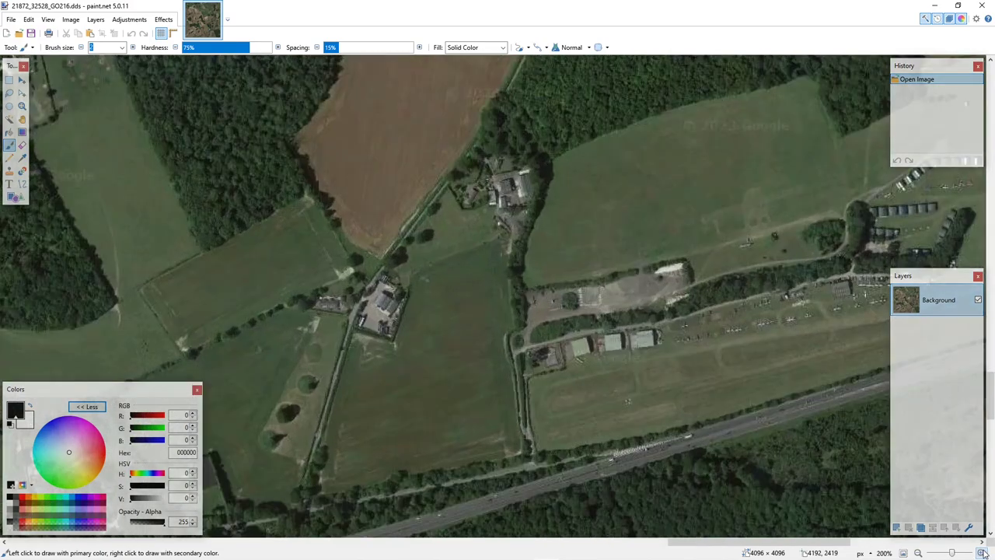
pyautogui.click(981, 553)
pyautogui.click(980, 553)
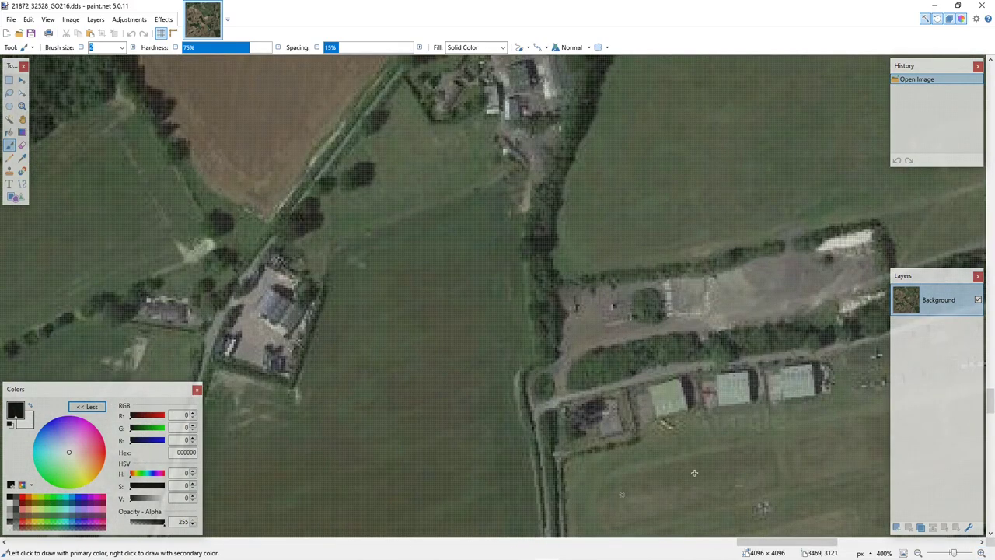
pyautogui.scroll(-5, 984, 379)
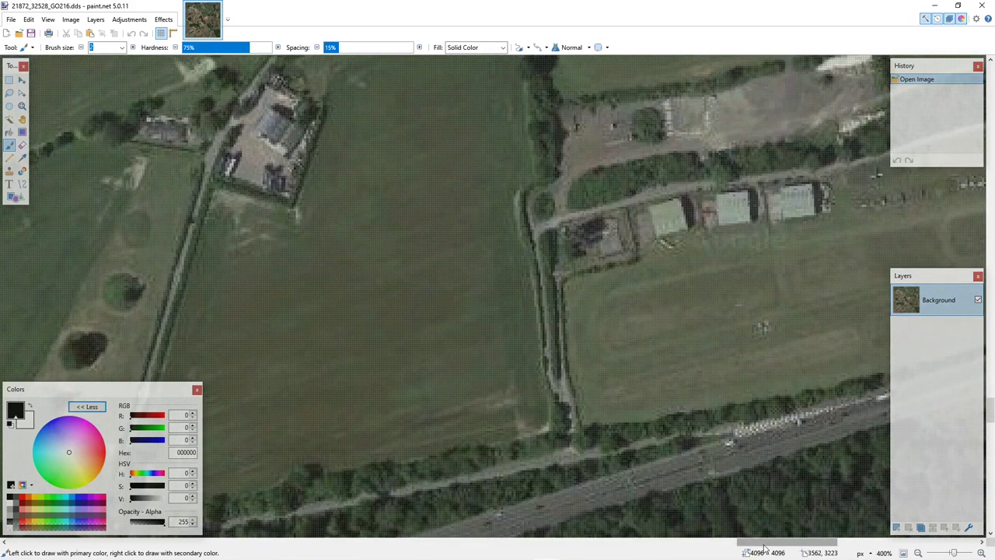
pyautogui.moveTo(765, 546); pyautogui.dragTo(813, 542)
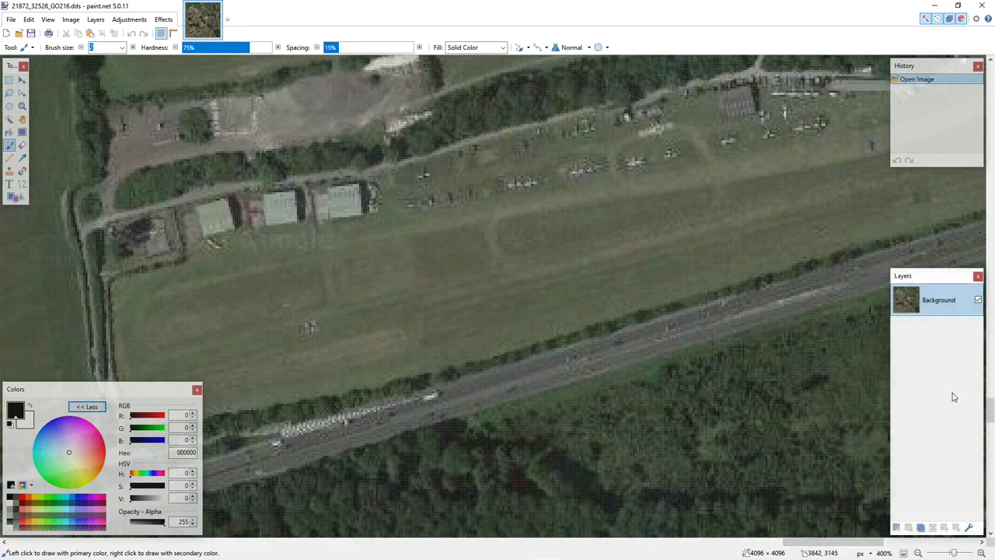
pyautogui.scroll(2, 988, 408)
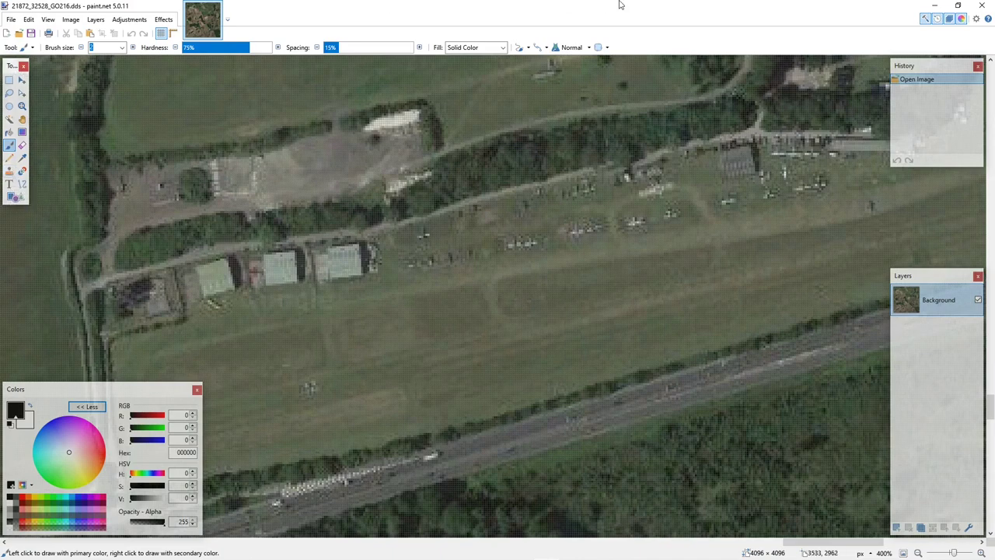
pyautogui.click(927, 21)
# - Choose Clone Stamp, raise brush size to 14, and set the source on plain grass
pyautogui.click(926, 21)
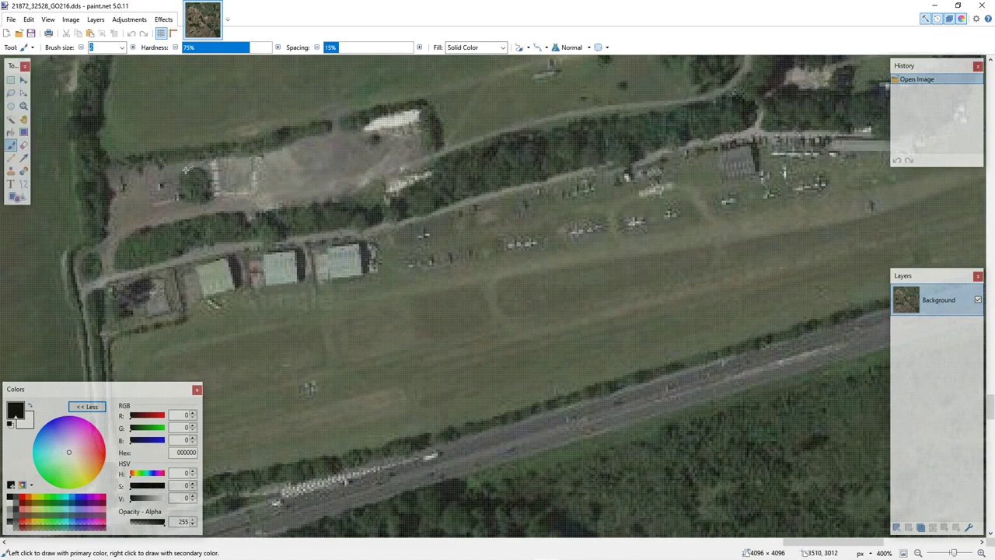
pyautogui.click(11, 172)
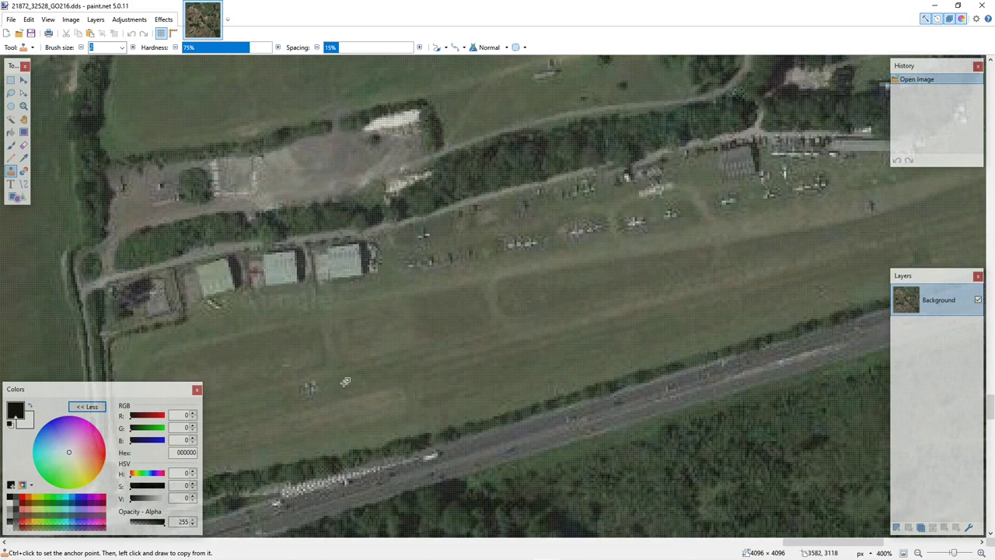
pyautogui.click(132, 48)
pyautogui.click(132, 47)
pyautogui.click(133, 48)
pyautogui.click(132, 47)
pyautogui.keyDown('ctrl'); pyautogui.click(132, 47); pyautogui.keyUp('ctrl')
pyautogui.click(132, 47)
pyautogui.click(132, 48)
pyautogui.click(132, 47)
pyautogui.keyDown('ctrl'); pyautogui.click(264, 400); pyautogui.keyUp('ctrl')
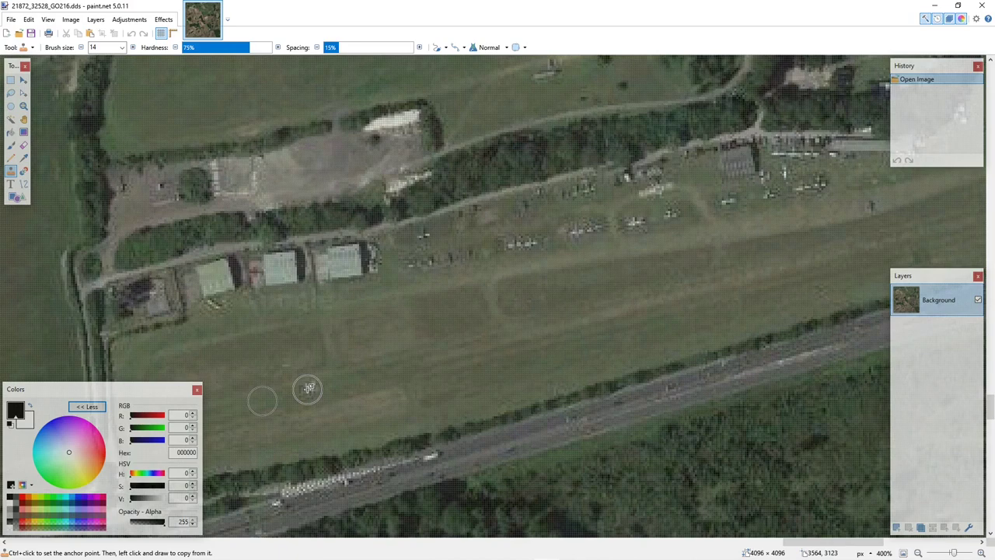
# - Stamp grass over the small parked aircraft and lower brush hardness to 55%
pyautogui.click(308, 388)
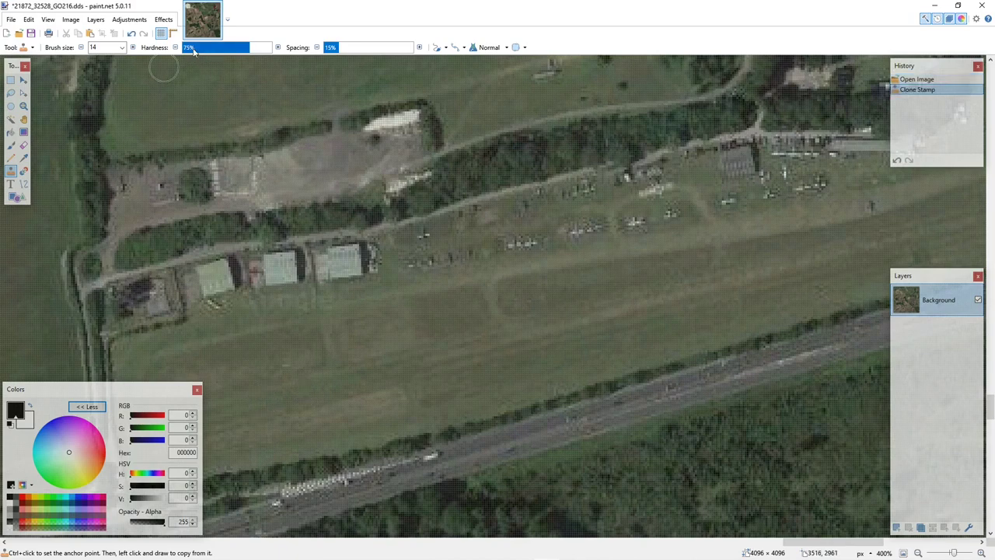
pyautogui.click(238, 48)
pyautogui.moveTo(238, 50)
pyautogui.mouseDown()
pyautogui.moveTo(202, 52)
pyautogui.moveTo(241, 52)
pyautogui.moveTo(232, 53)
pyautogui.mouseUp()
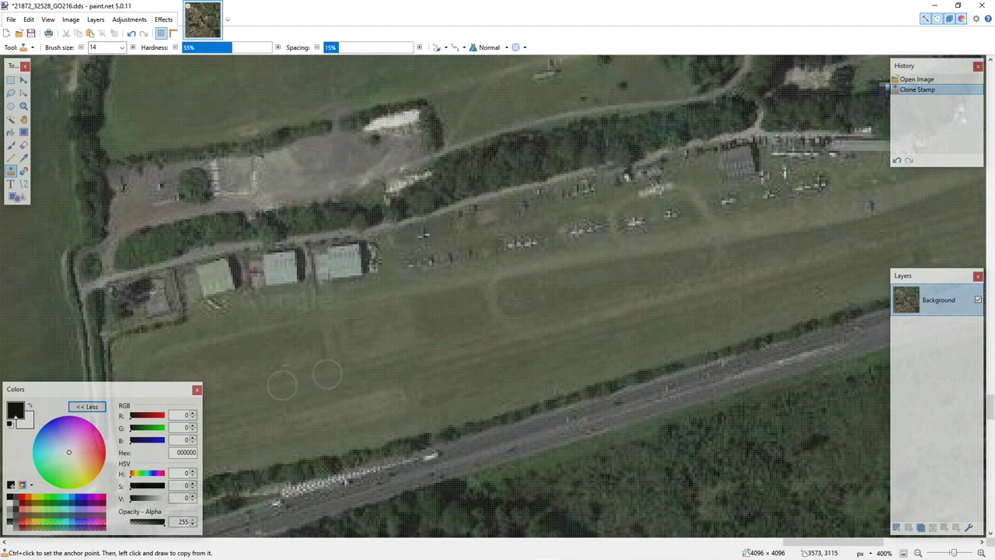
pyautogui.click(313, 376)
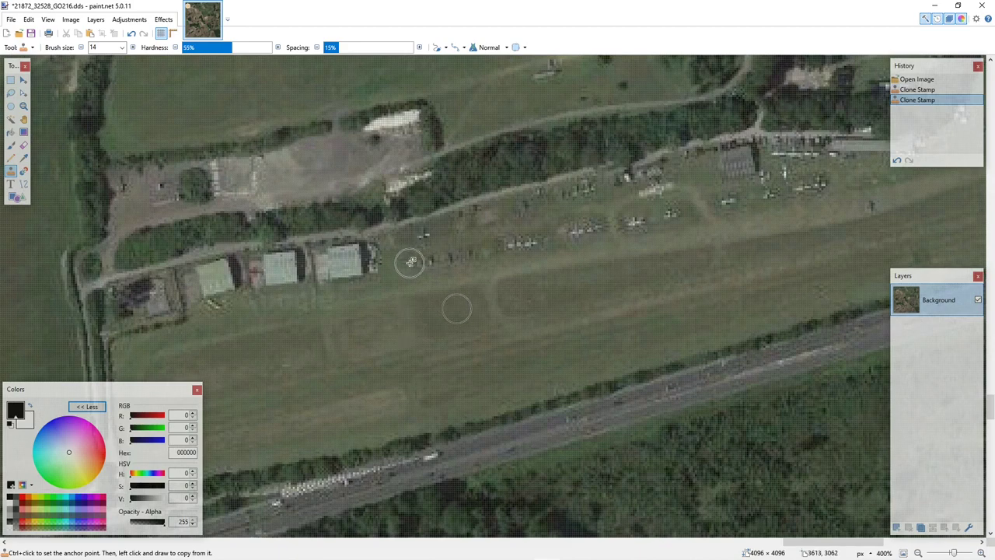
# - Cover the other parked aircraft and marks near the track with cloned grass
pyautogui.moveTo(418, 258); pyautogui.dragTo(424, 261)
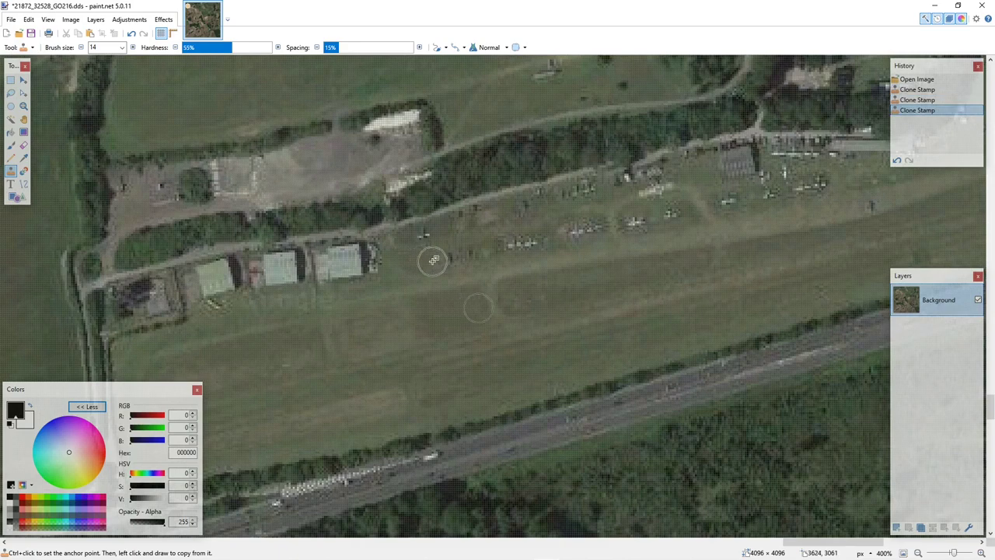
pyautogui.click(424, 262)
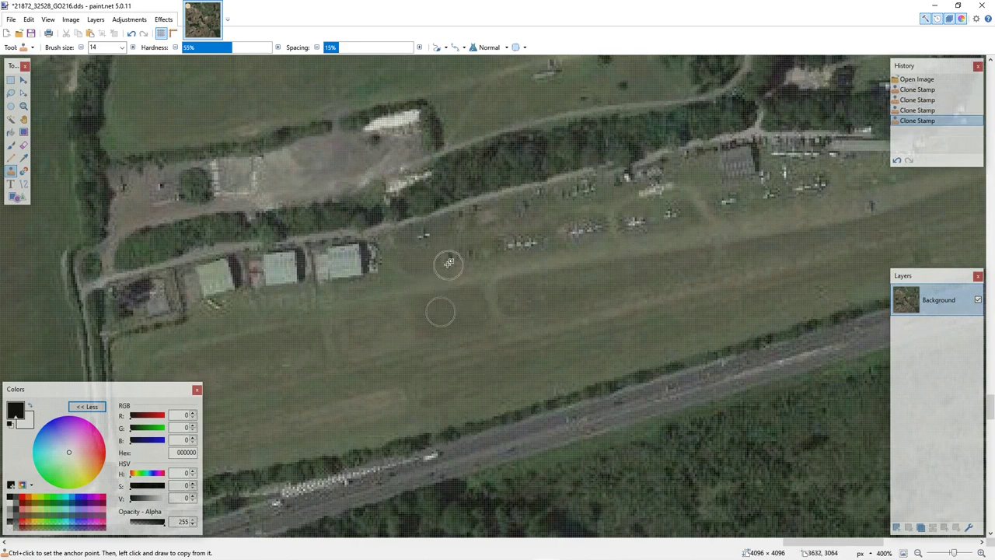
pyautogui.click(448, 257)
pyautogui.click(466, 250)
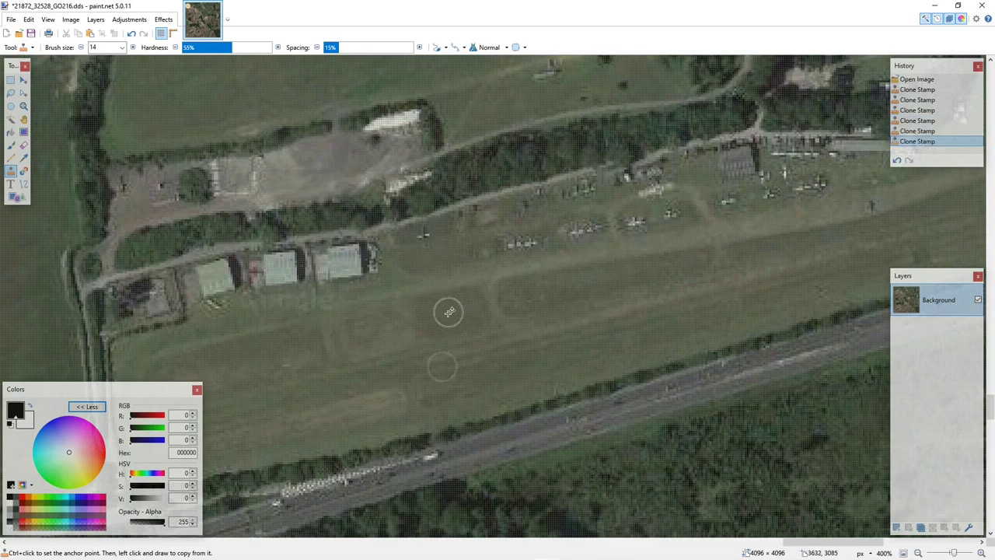
pyautogui.click(423, 235)
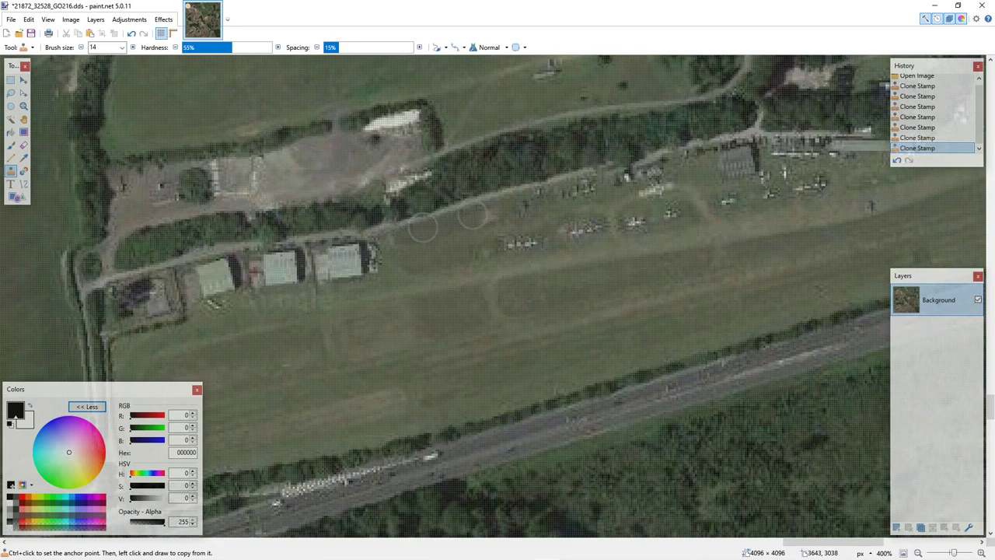
pyautogui.moveTo(481, 212)
pyautogui.mouseDown()
pyautogui.moveTo(477, 204)
pyautogui.moveTo(486, 211)
pyautogui.mouseUp()
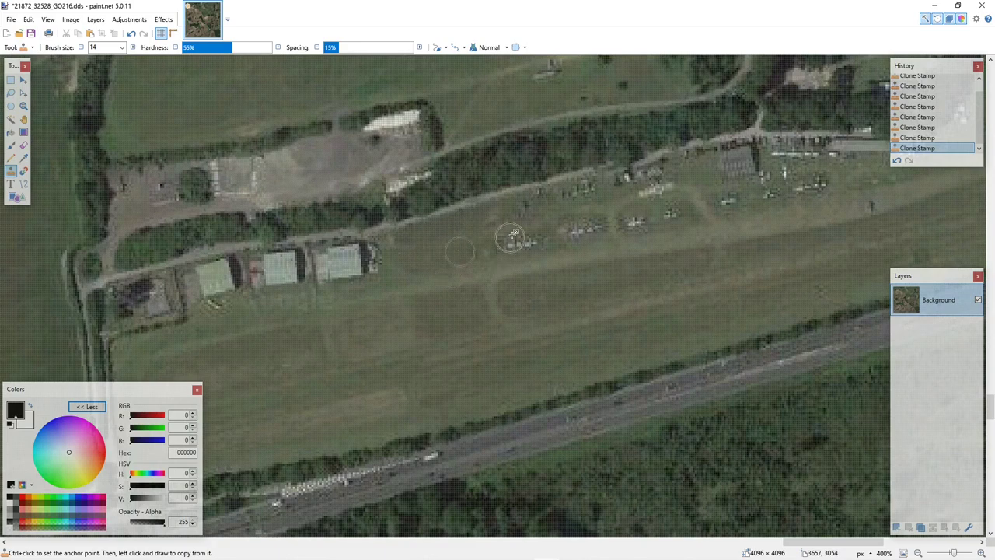
# - Pick a new grass source and paint over the row of white planes
pyautogui.keyDown('ctrl'); pyautogui.click(419, 230); pyautogui.keyUp('ctrl')
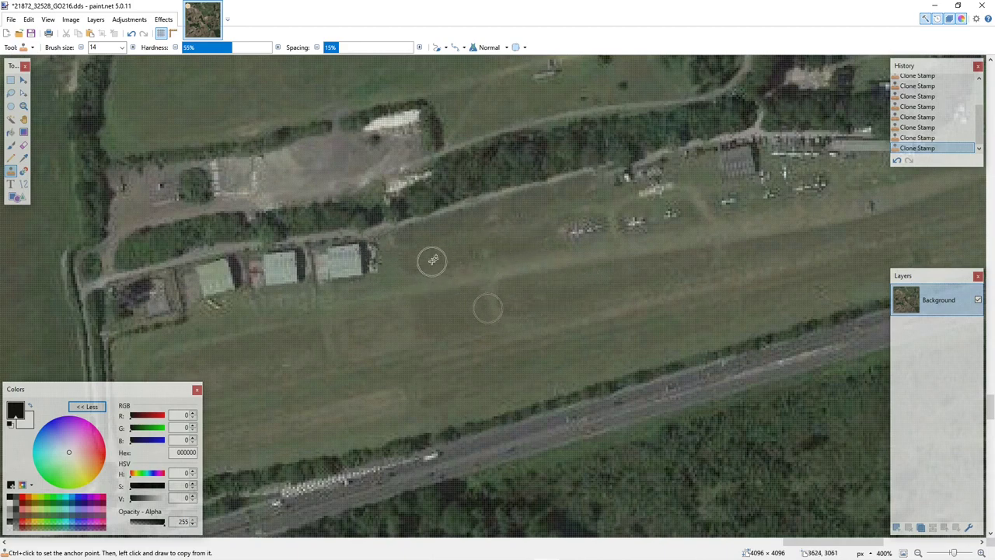
pyautogui.moveTo(553, 231)
pyautogui.mouseDown()
pyautogui.moveTo(595, 222)
pyautogui.moveTo(622, 257)
pyautogui.mouseUp()
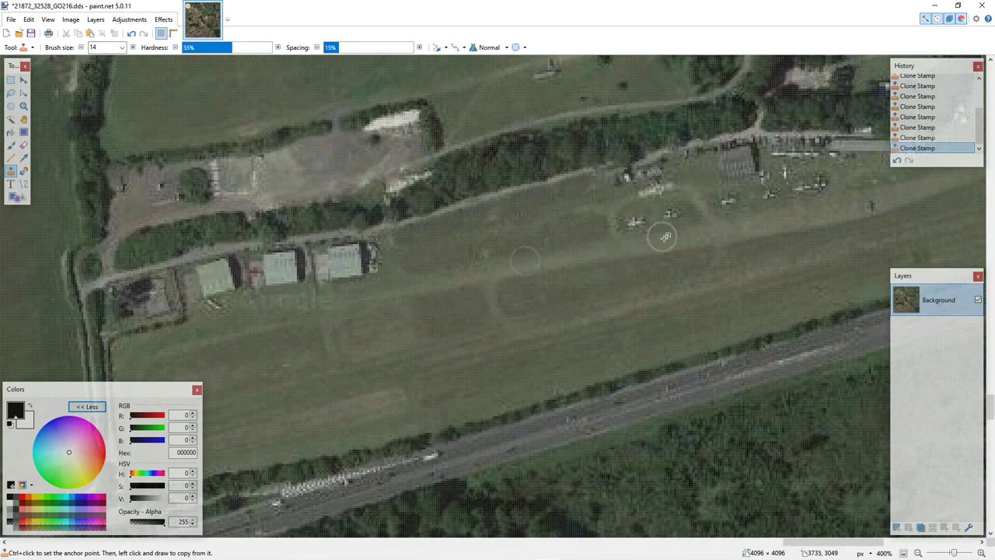
pyautogui.keyDown('ctrl'); pyautogui.click(366, 335); pyautogui.keyUp('ctrl')
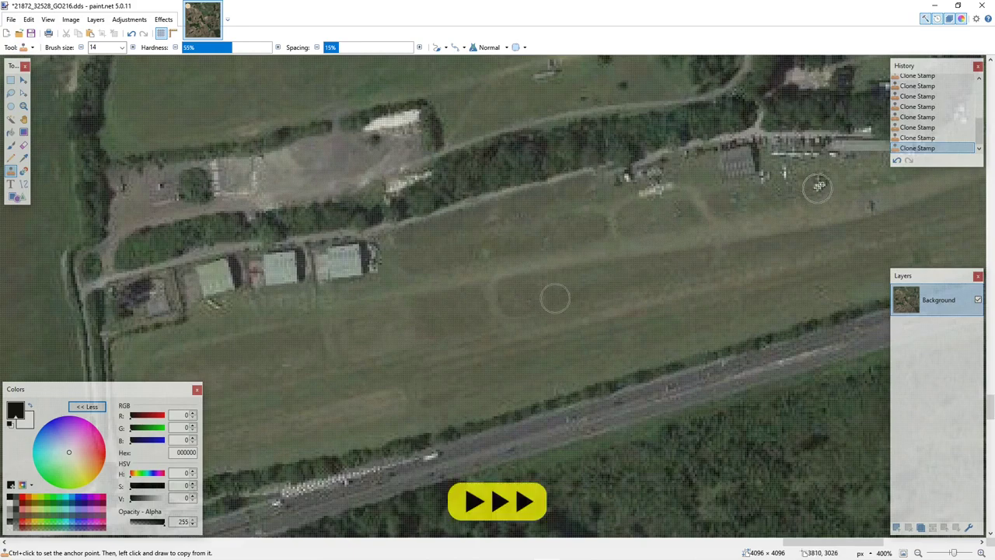
pyautogui.moveTo(875, 542); pyautogui.dragTo(904, 537)
pyautogui.scroll(3, 621, 194)
pyautogui.hscroll(3, 622, 194)
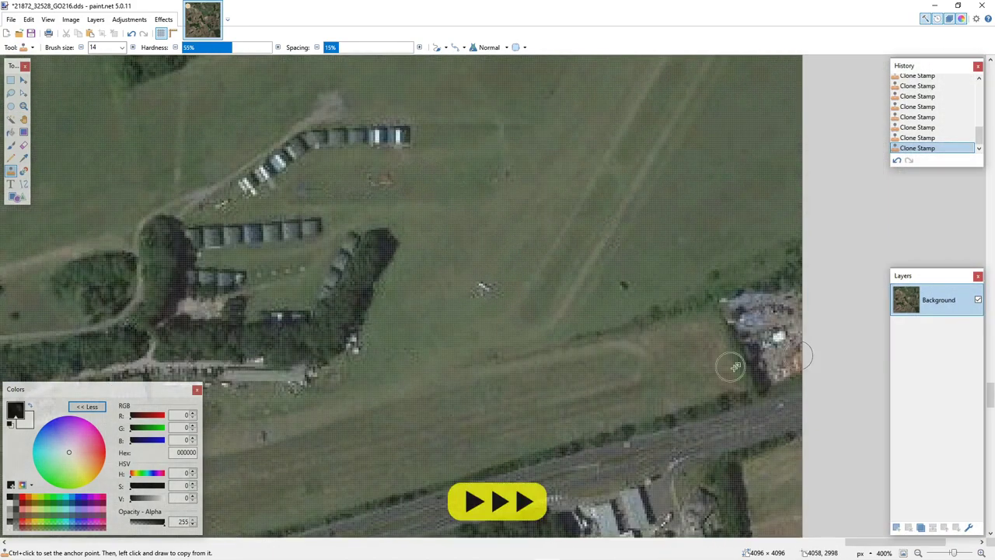
pyautogui.scroll(4, 642, 277)
pyautogui.scroll(-5, 642, 278)
pyautogui.moveTo(894, 541)
pyautogui.mouseDown()
pyautogui.moveTo(808, 542)
pyautogui.moveTo(902, 539)
pyautogui.mouseUp()
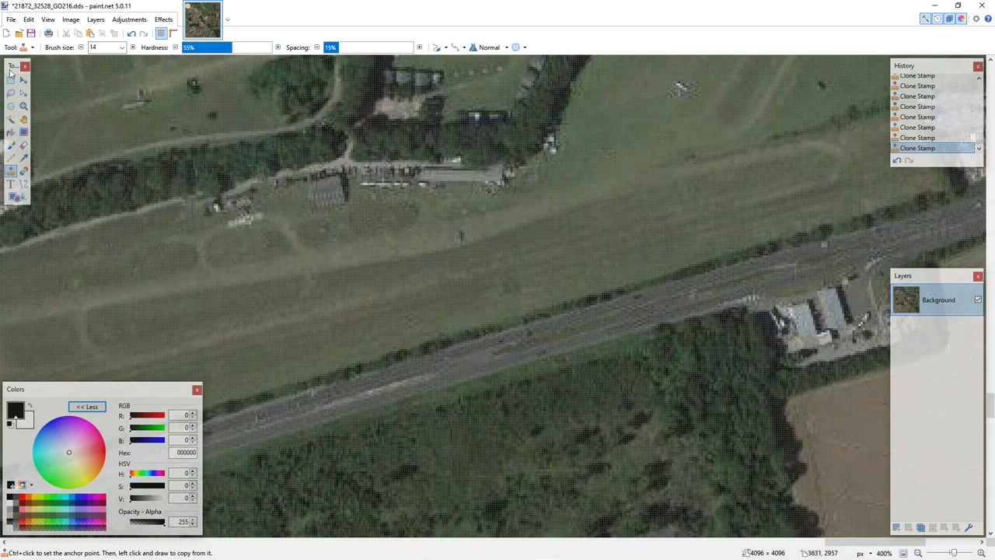
# - Save 21872_32528_GO216.dds as BC1 (Linear, DXT1) with Generate Mip Maps ticked
pyautogui.click(31, 34)
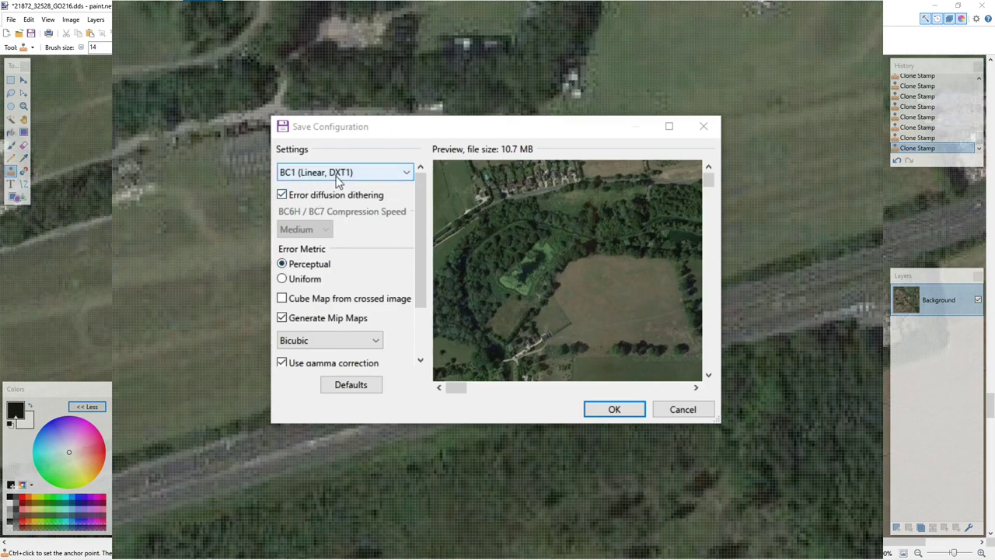
pyautogui.click(389, 176)
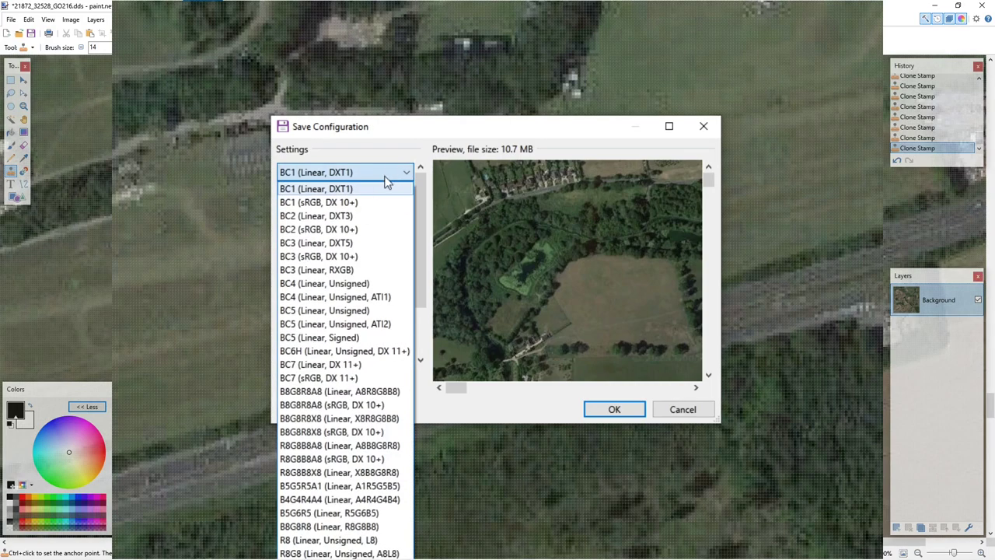
pyautogui.click(373, 190)
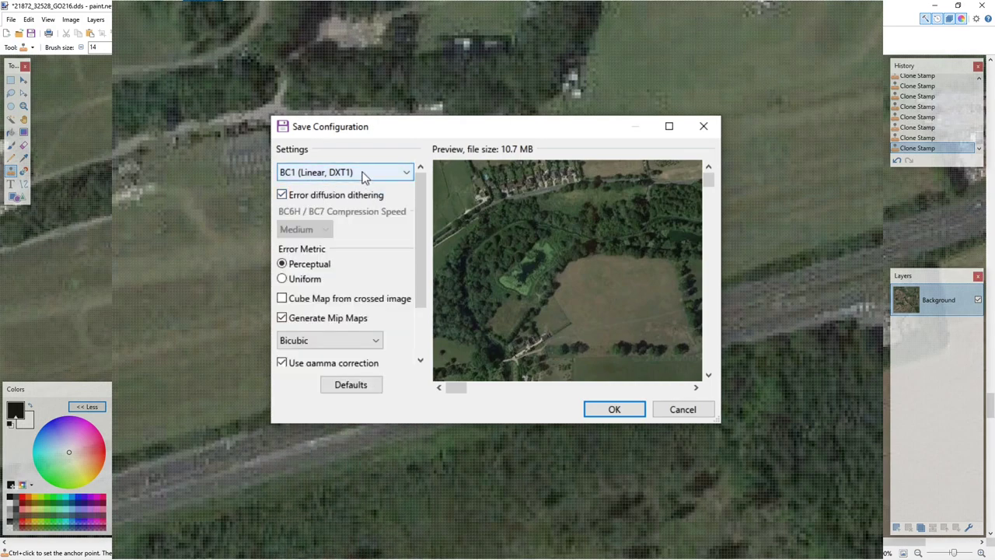
pyautogui.click(282, 320)
pyautogui.click(613, 412)
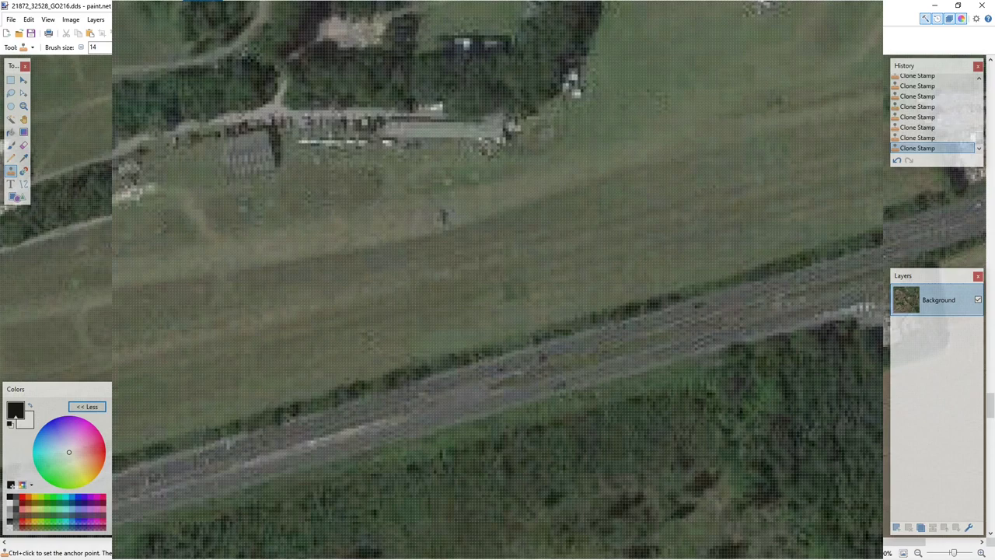
# - Return to File Explorer and open 21872_32544_GO216.dds in paint.net
pyautogui.hotkey('alt', 'F4')
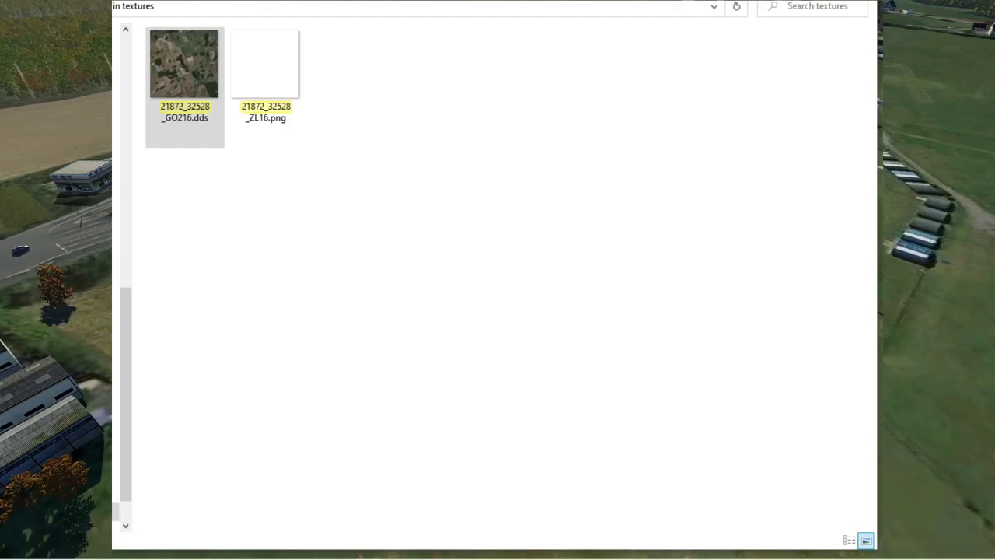
pyautogui.click(823, 7)
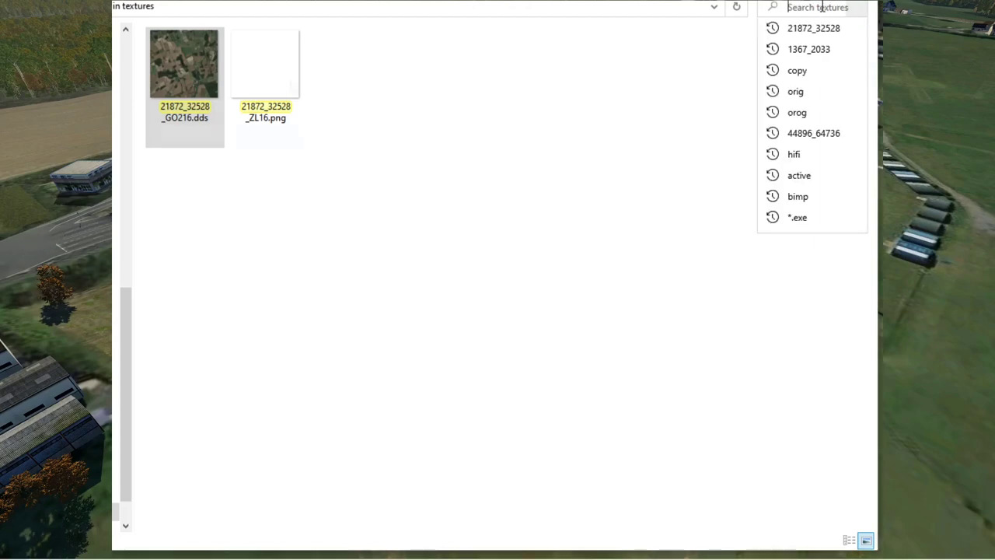
pyautogui.rightClick(180, 49)
pyautogui.moveTo(375, 188)
pyautogui.click(426, 199)
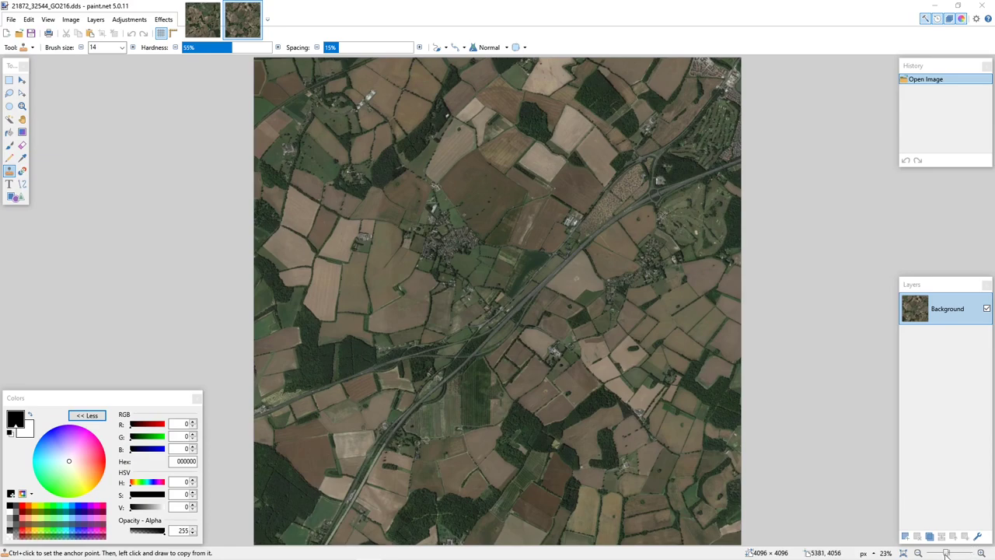
# - Zoom in on the grass strip and clone grass over the small aircraft beside it
pyautogui.moveTo(946, 553); pyautogui.dragTo(954, 552)
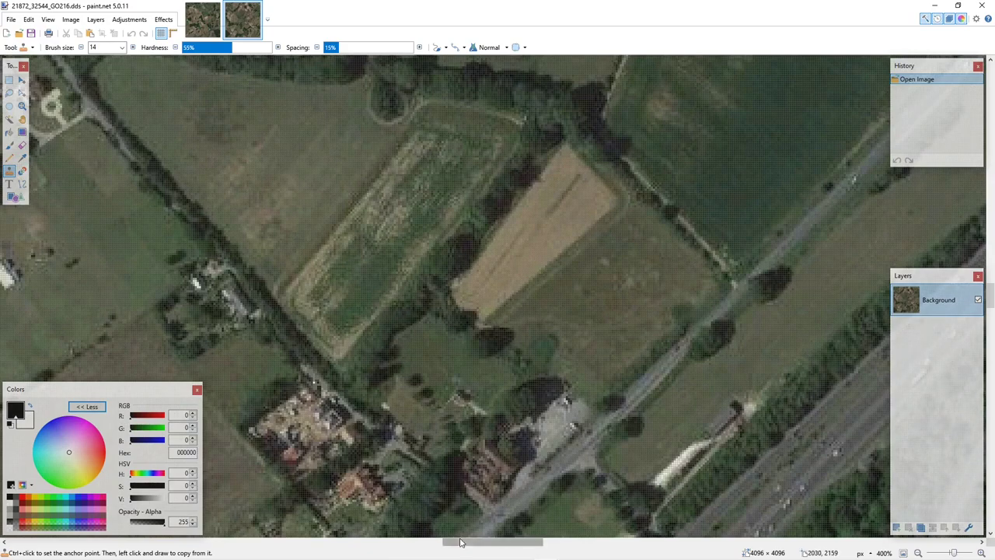
pyautogui.moveTo(460, 542); pyautogui.dragTo(41, 553)
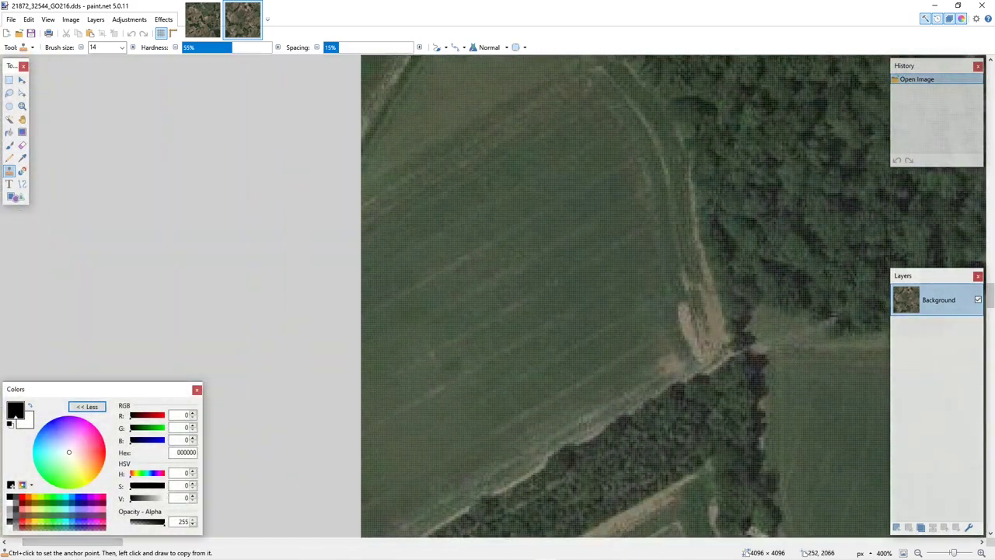
pyautogui.moveTo(989, 298)
pyautogui.mouseDown()
pyautogui.moveTo(989, 384)
pyautogui.moveTo(990, 345)
pyautogui.mouseUp()
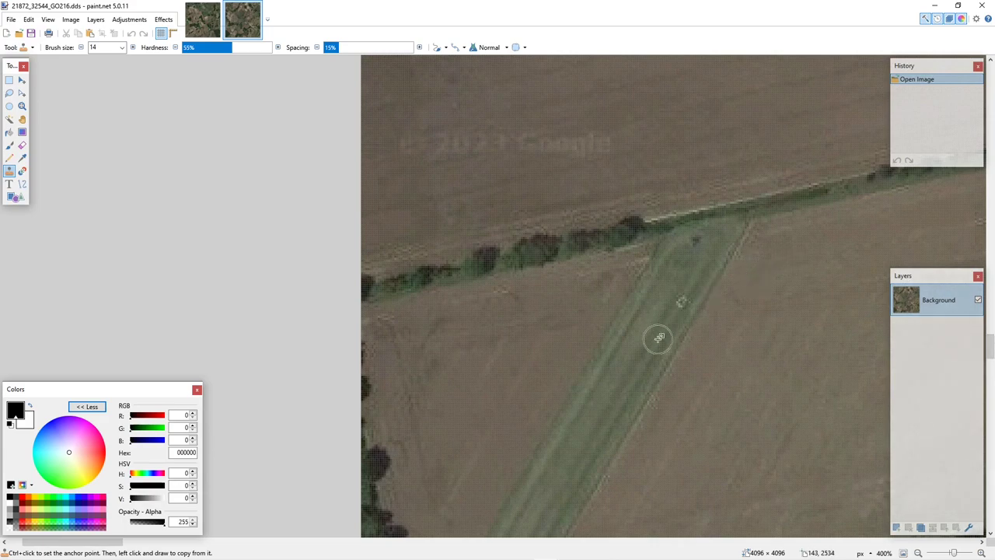
pyautogui.moveTo(658, 336); pyautogui.dragTo(684, 300)
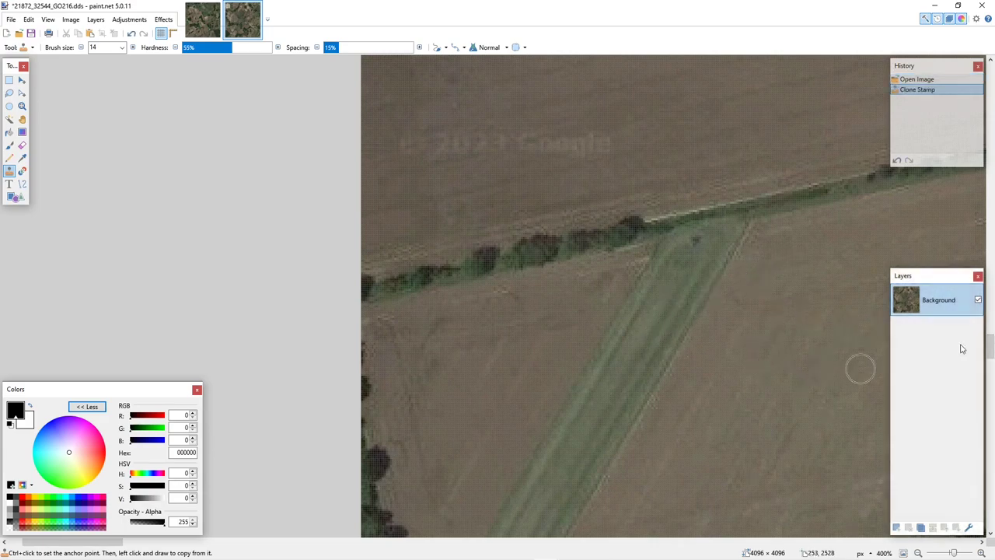
pyautogui.moveTo(990, 342); pyautogui.dragTo(989, 370)
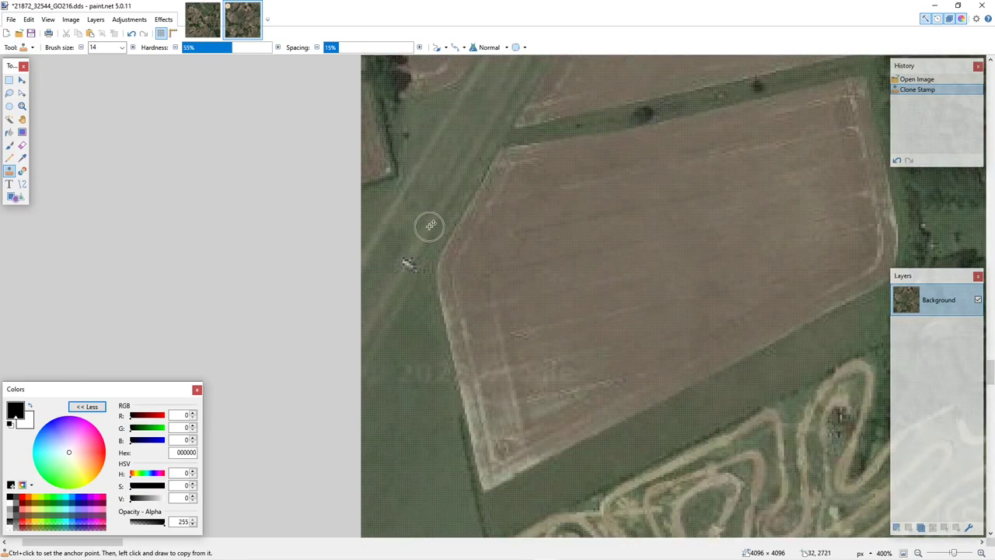
pyautogui.click(406, 263)
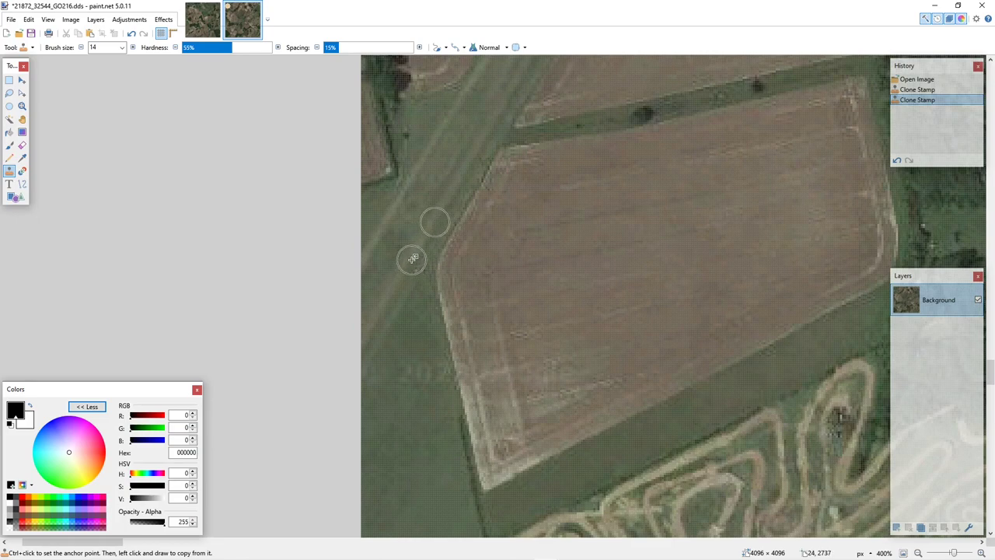
pyautogui.click(434, 228)
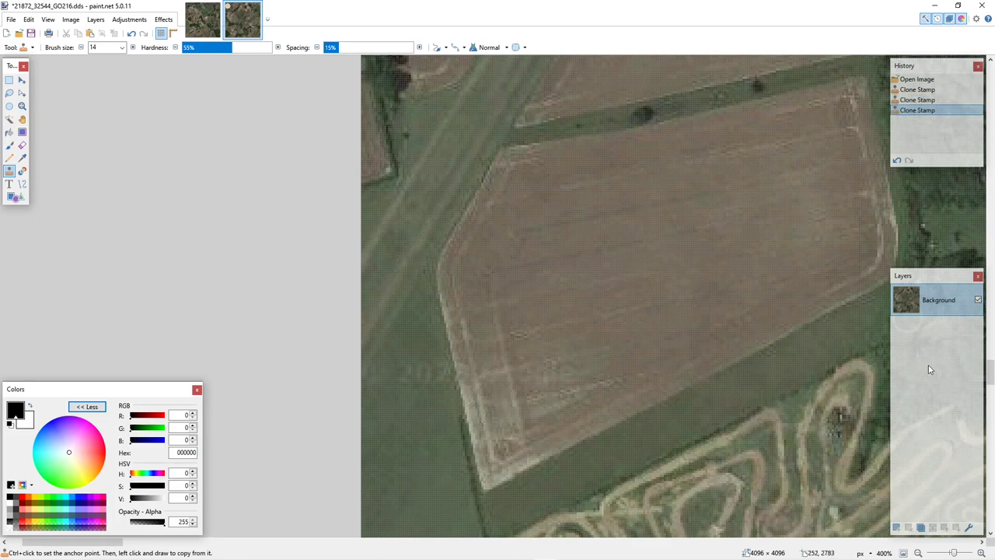
# - Paint cloned grass over the faint 2023 watermark near the motocross track
pyautogui.moveTo(990, 373); pyautogui.dragTo(989, 383)
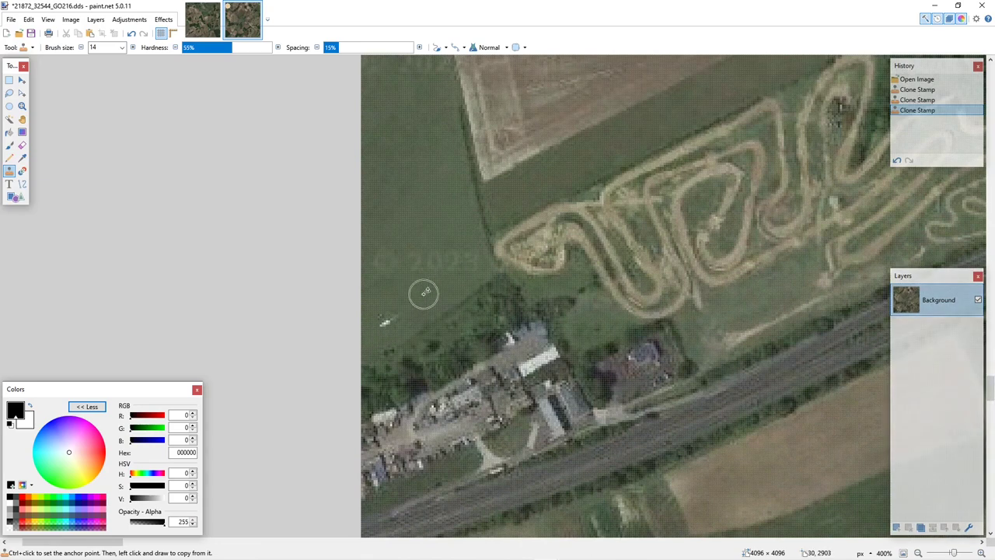
pyautogui.moveTo(418, 296); pyautogui.dragTo(411, 291)
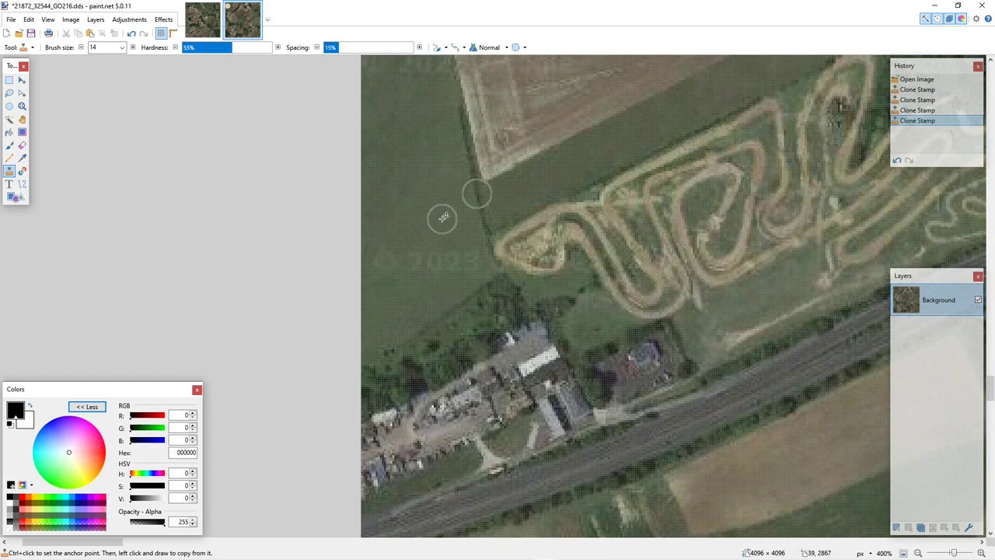
pyautogui.moveTo(387, 265); pyautogui.dragTo(429, 258)
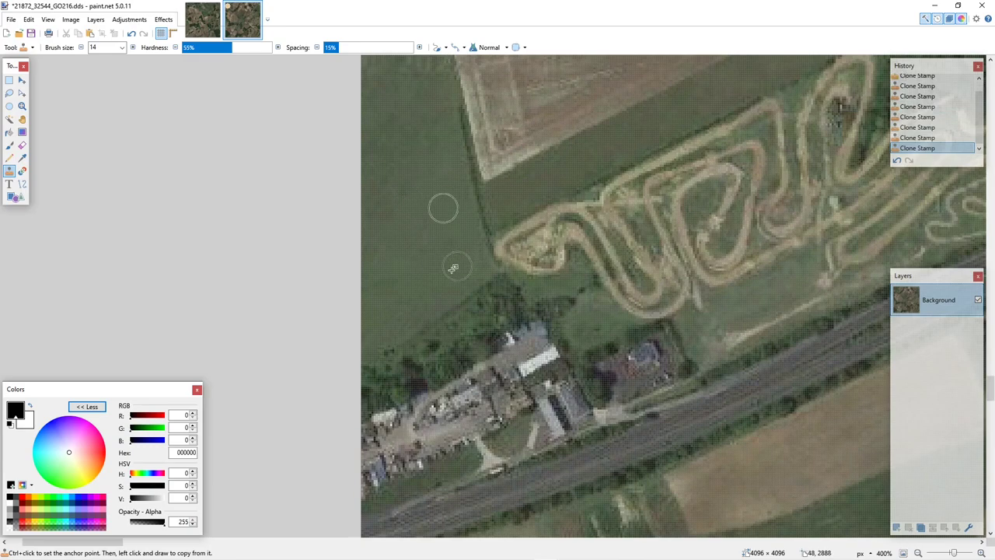
pyautogui.moveTo(991, 376); pyautogui.dragTo(985, 346)
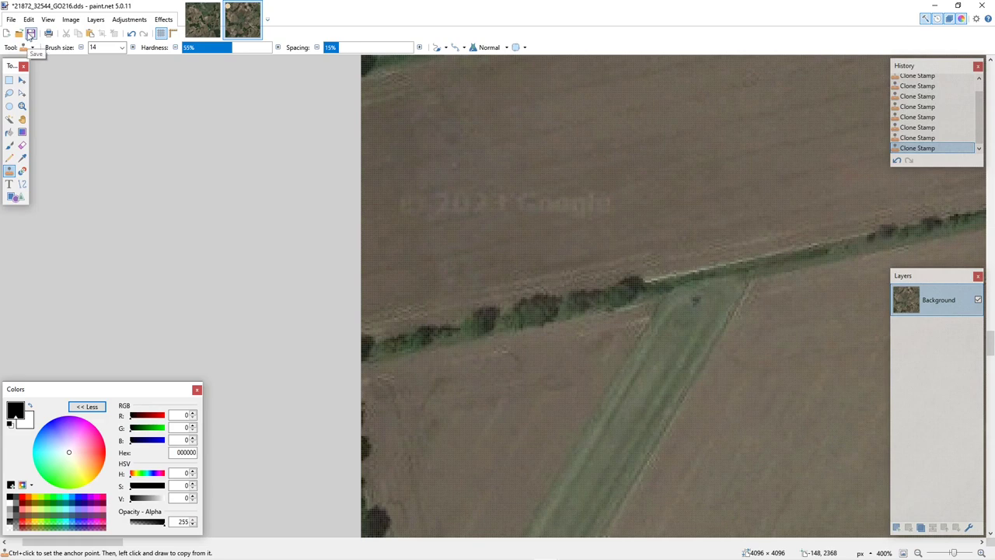
# - Save 21872_32544_GO216.dds as a BC1 (Linear, DXT1) texture with mip maps
pyautogui.click(30, 34)
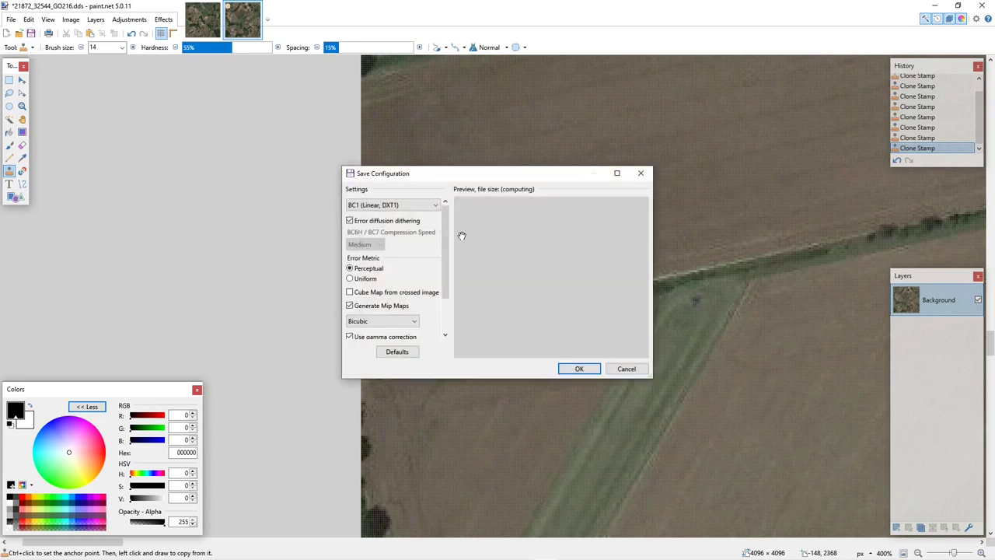
pyautogui.click(578, 368)
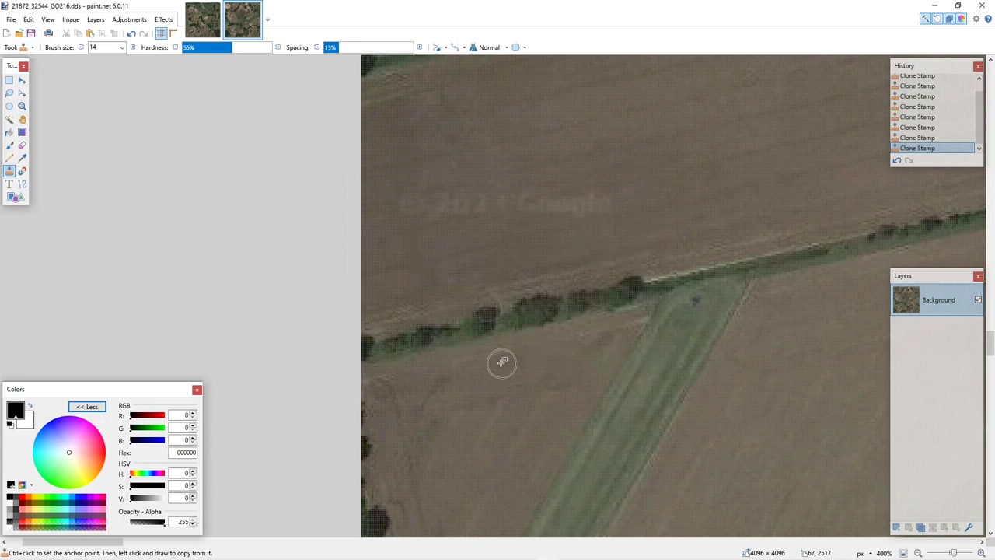